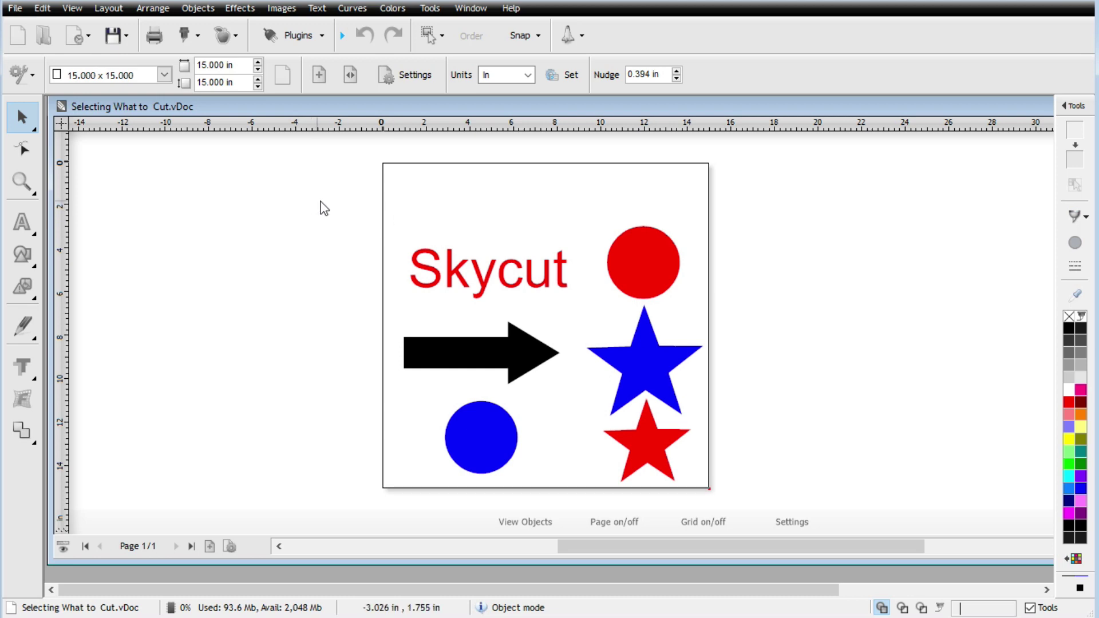
Preview a cut of all the artwork, then cancel without cutting
click(197, 35)
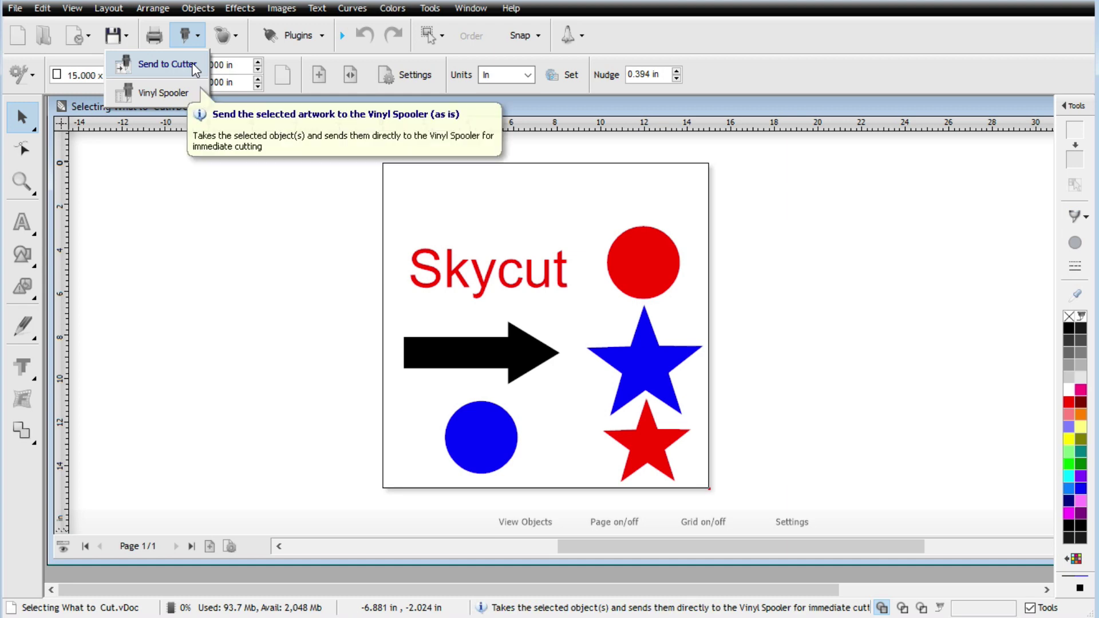
click(192, 65)
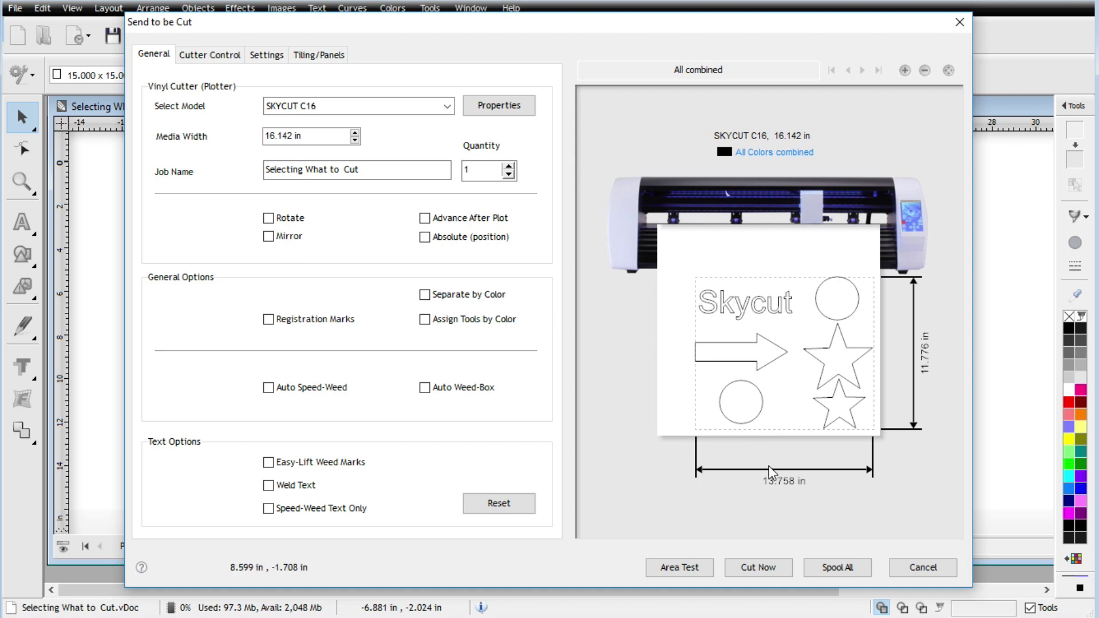
click(928, 573)
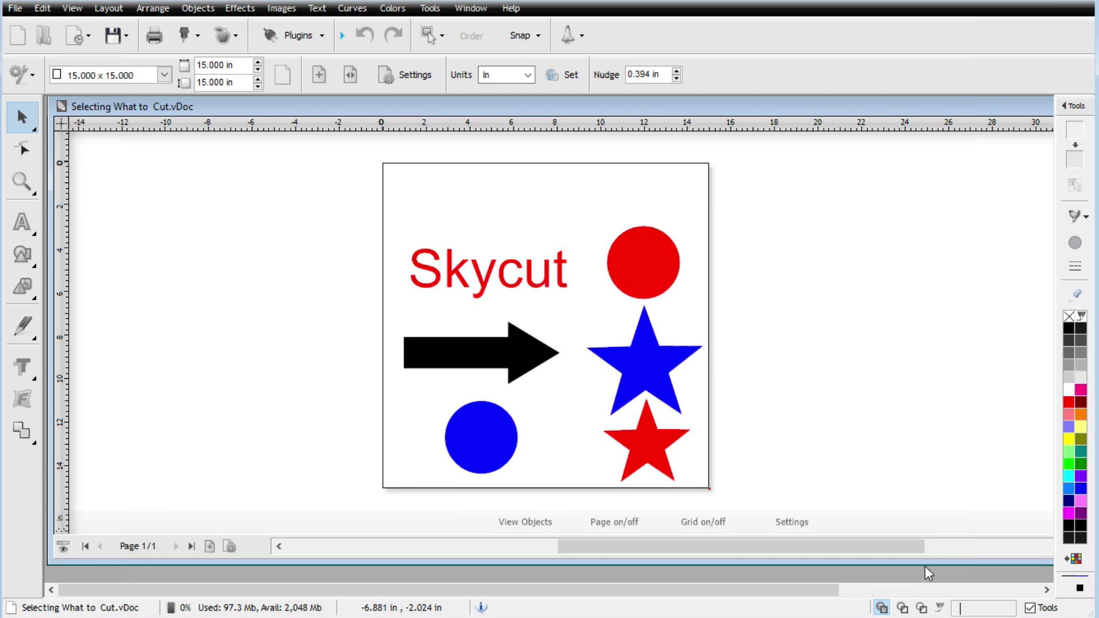
Select only the Skycut text and preview its 7.210 × 2.295 in cut, then cancel
drag(387, 238, 579, 311)
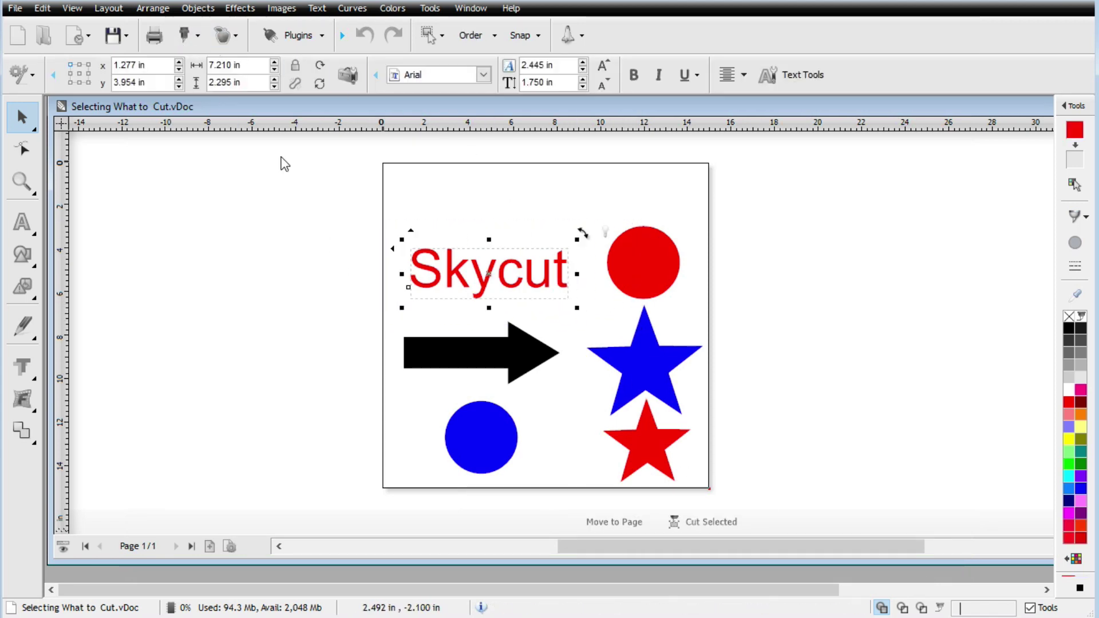
click(185, 40)
click(182, 66)
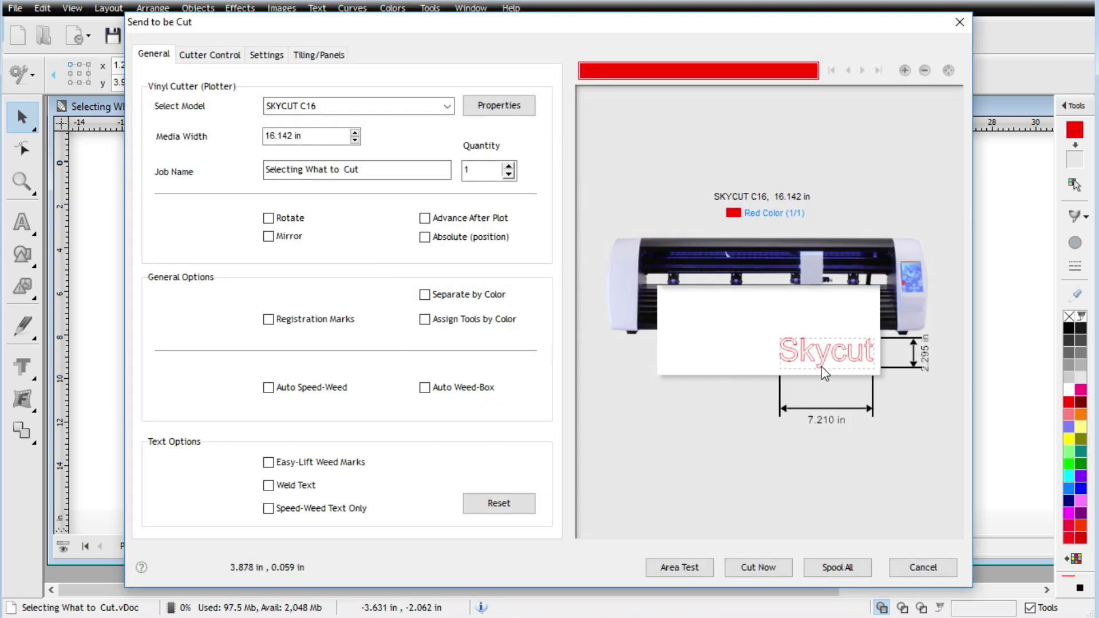
click(923, 566)
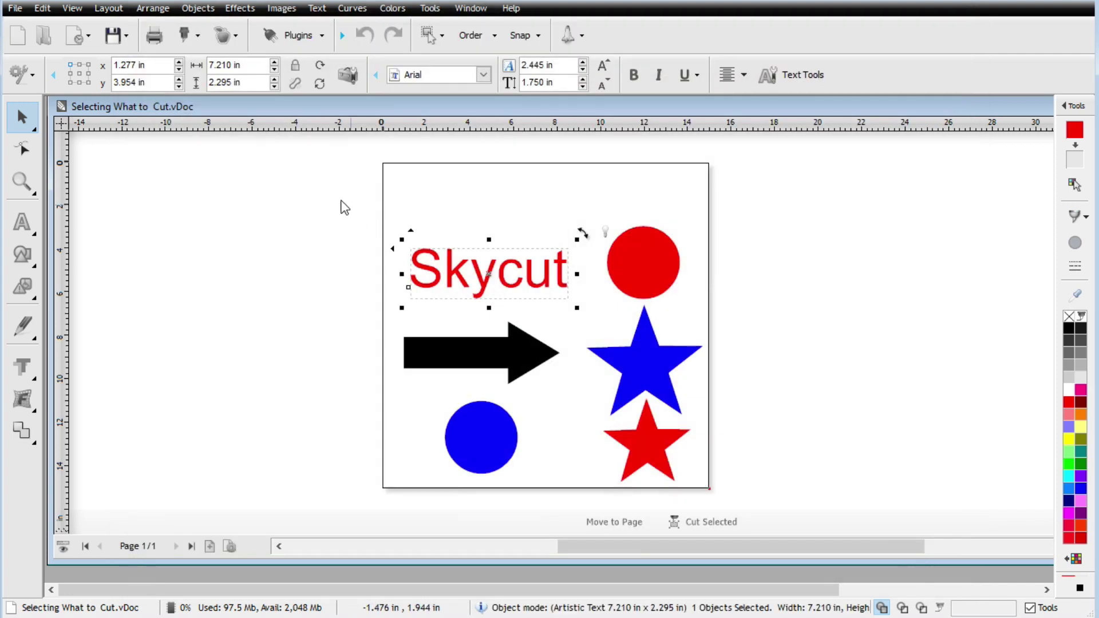
Preview cutting the Skycut text with the arrow (7.512 × 6.242 in), cancel, and deselect everything
drag(360, 206, 585, 402)
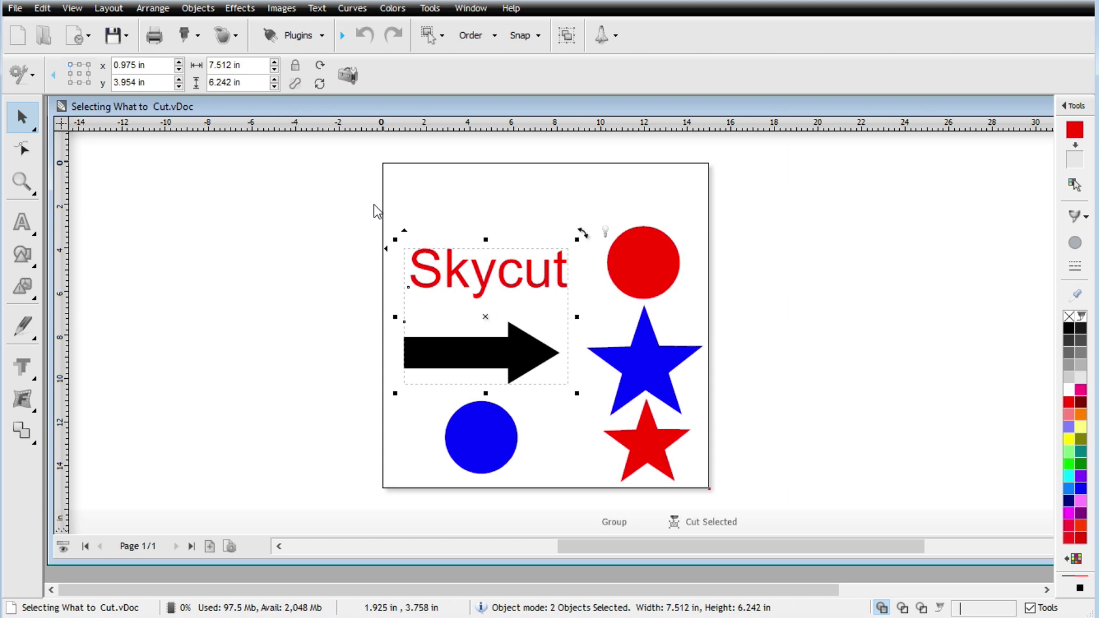
click(186, 35)
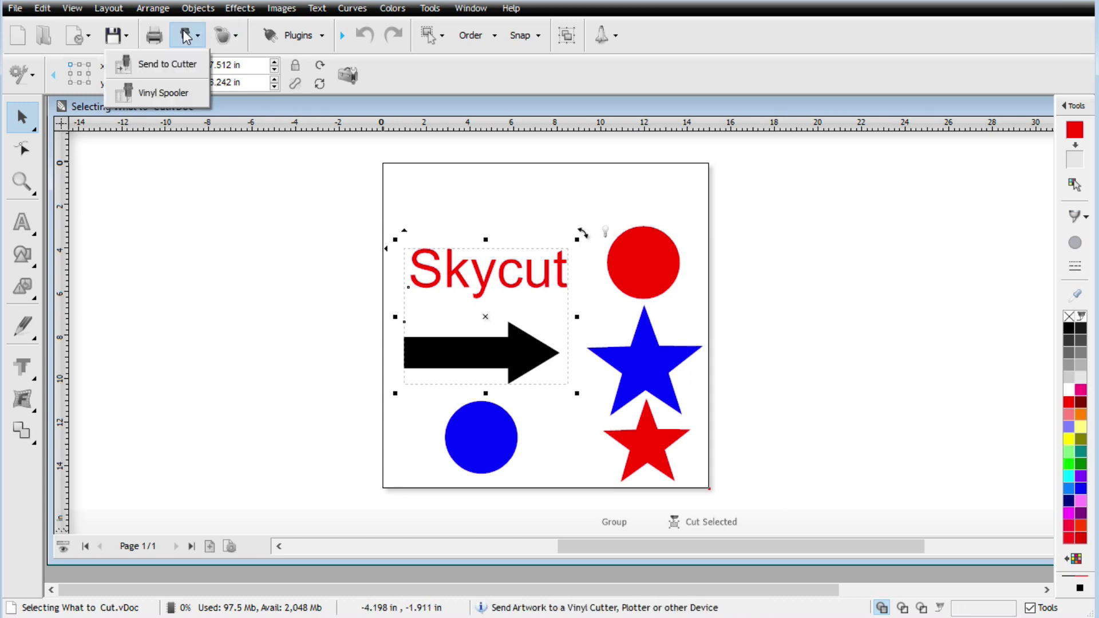
click(188, 64)
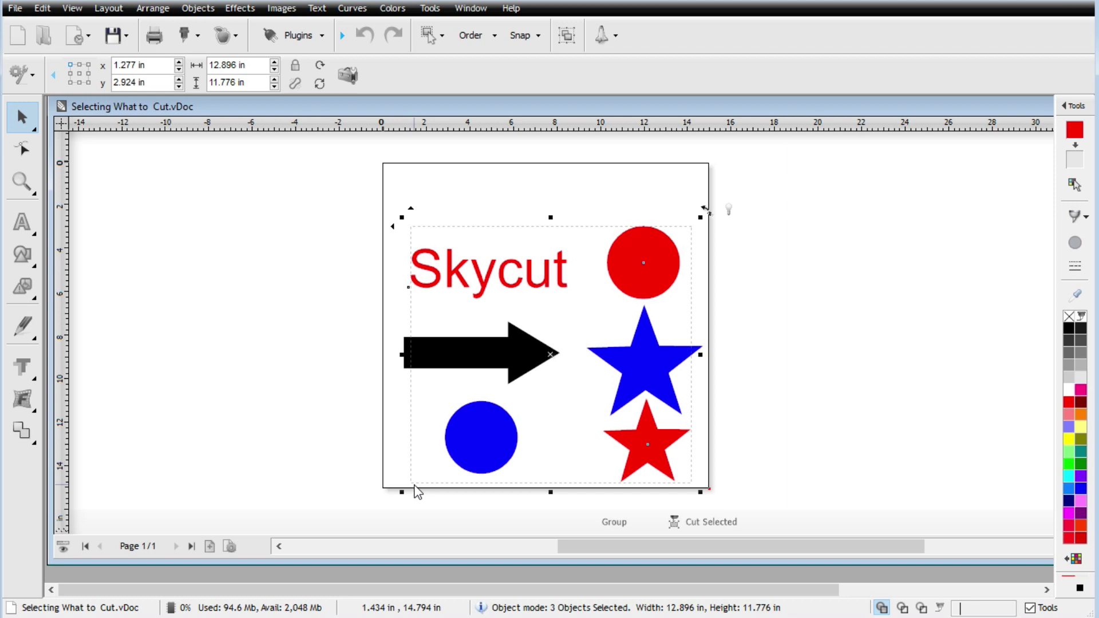
click(318, 342)
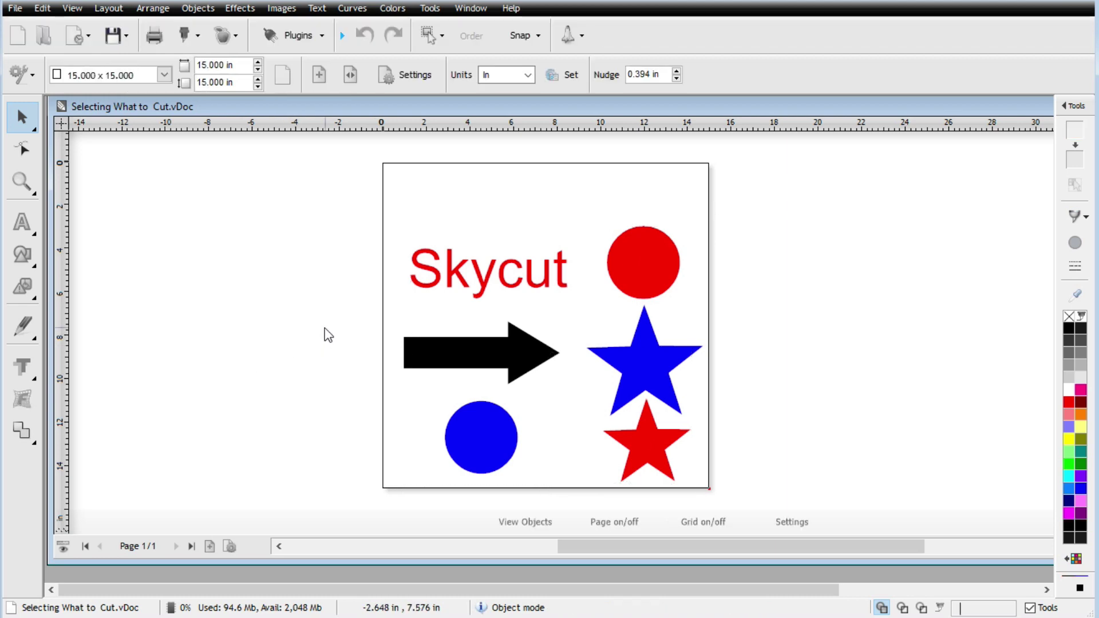
Use Edit > Select by > Color with Red ticked to select the three red objects (12.896 × 11.776 in)
click(44, 9)
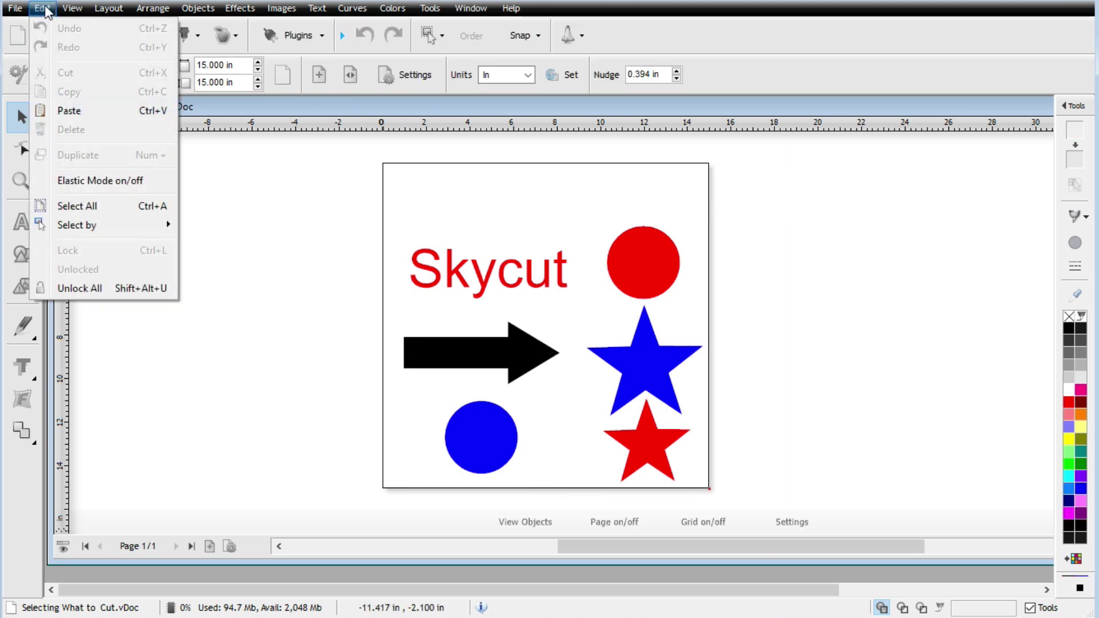
mouse_move(123, 225)
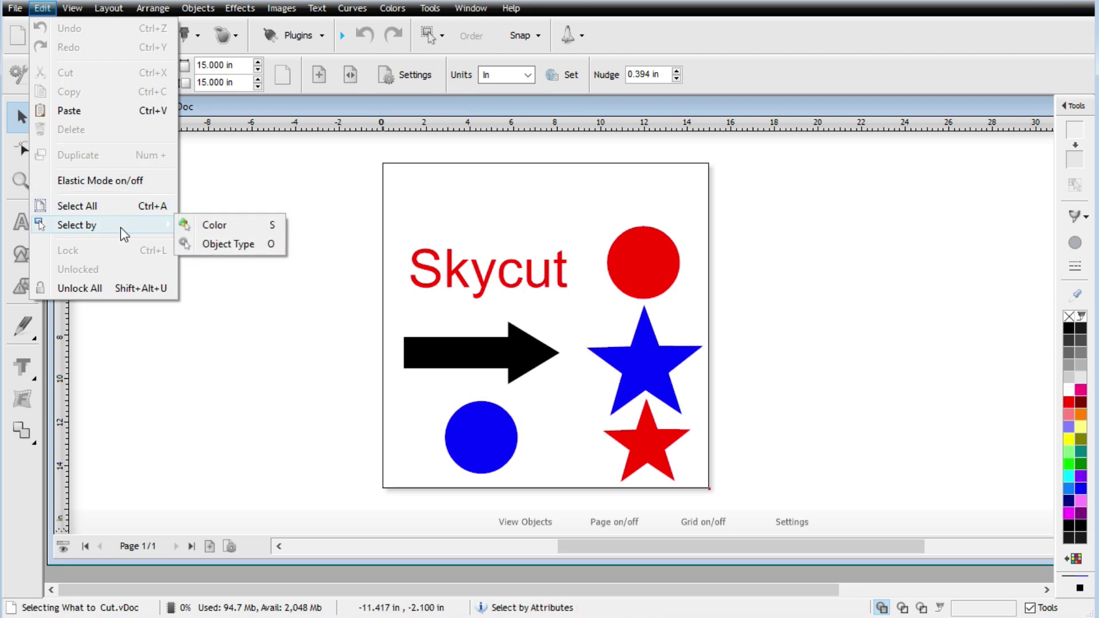
click(240, 231)
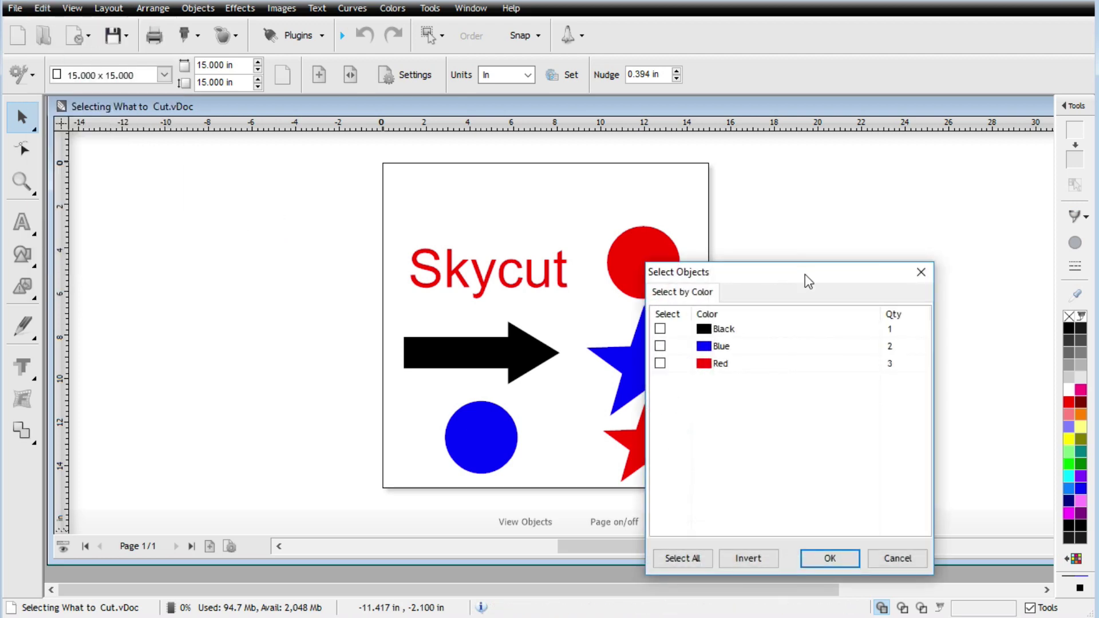
drag(805, 279, 786, 213)
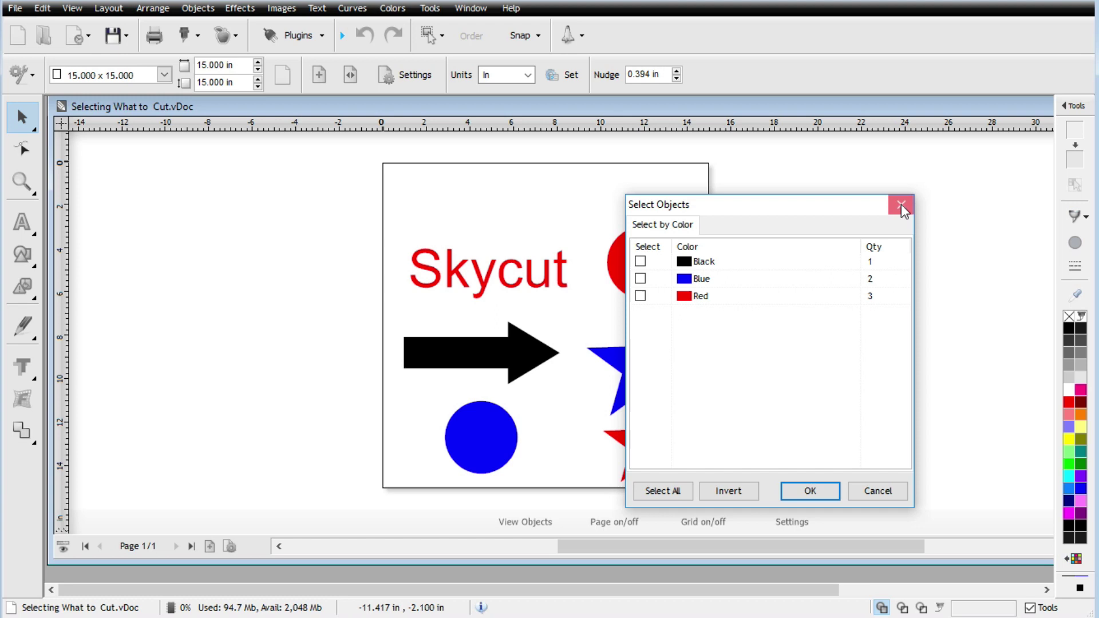
click(901, 204)
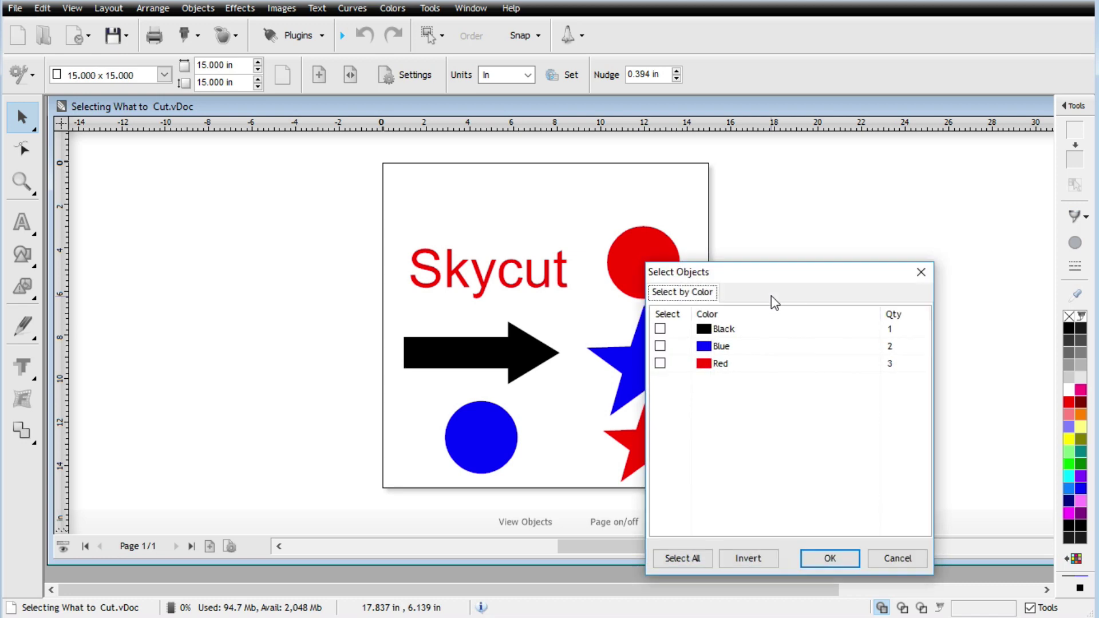
drag(822, 277, 900, 184)
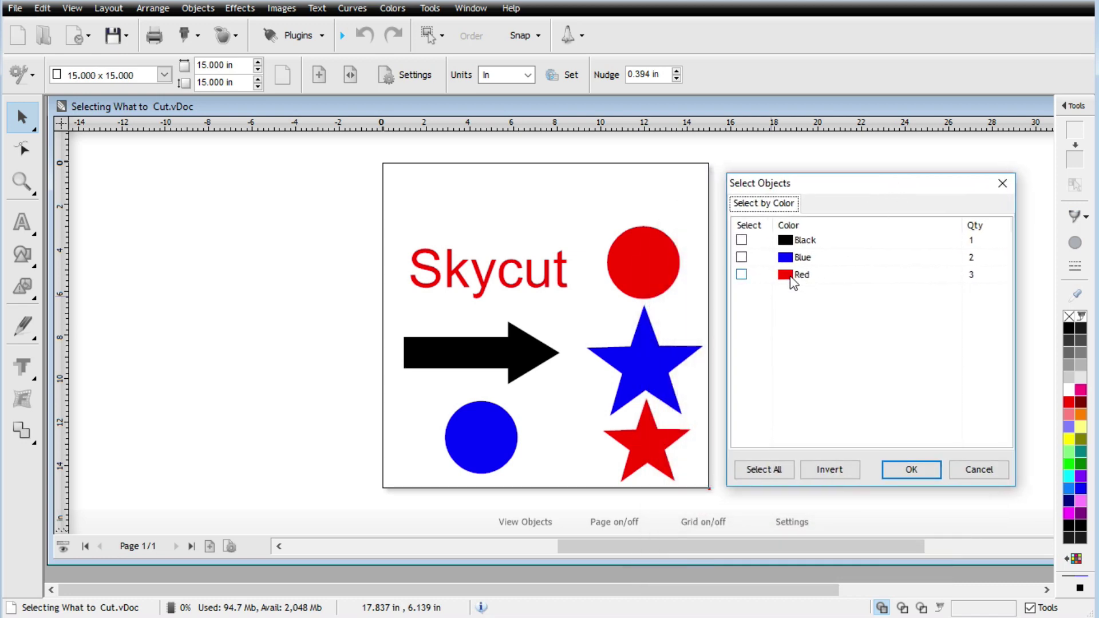
click(742, 277)
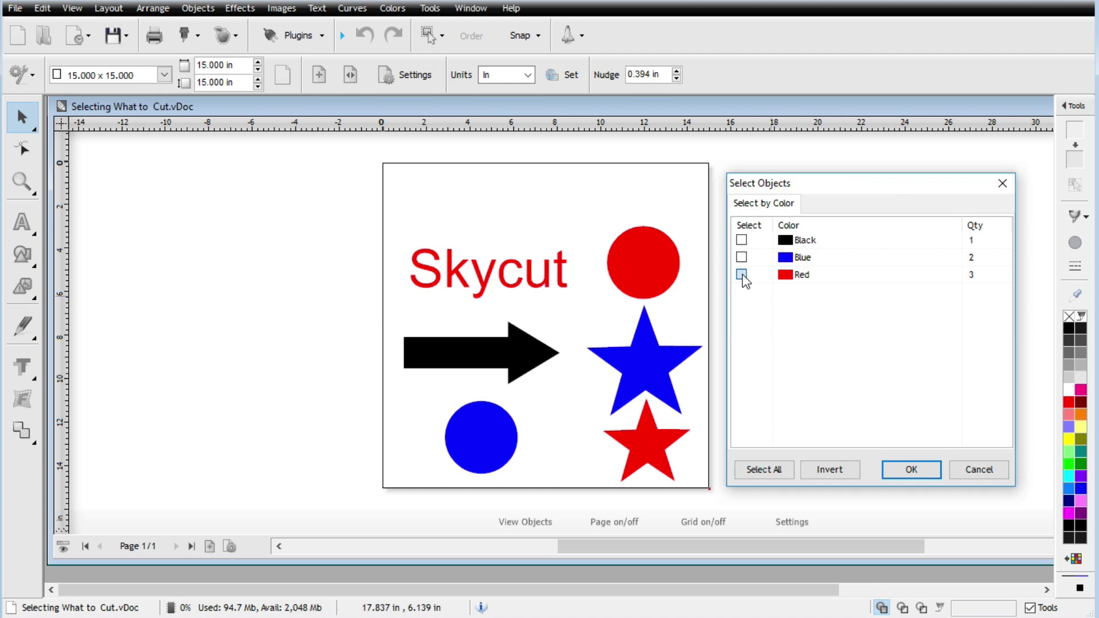
click(911, 470)
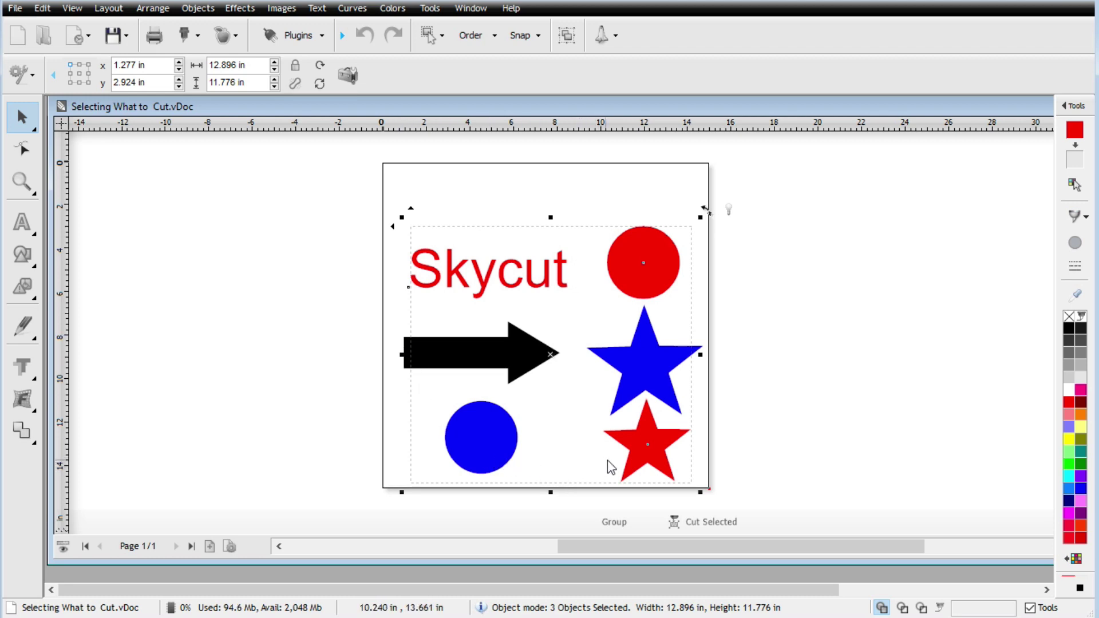
click(197, 36)
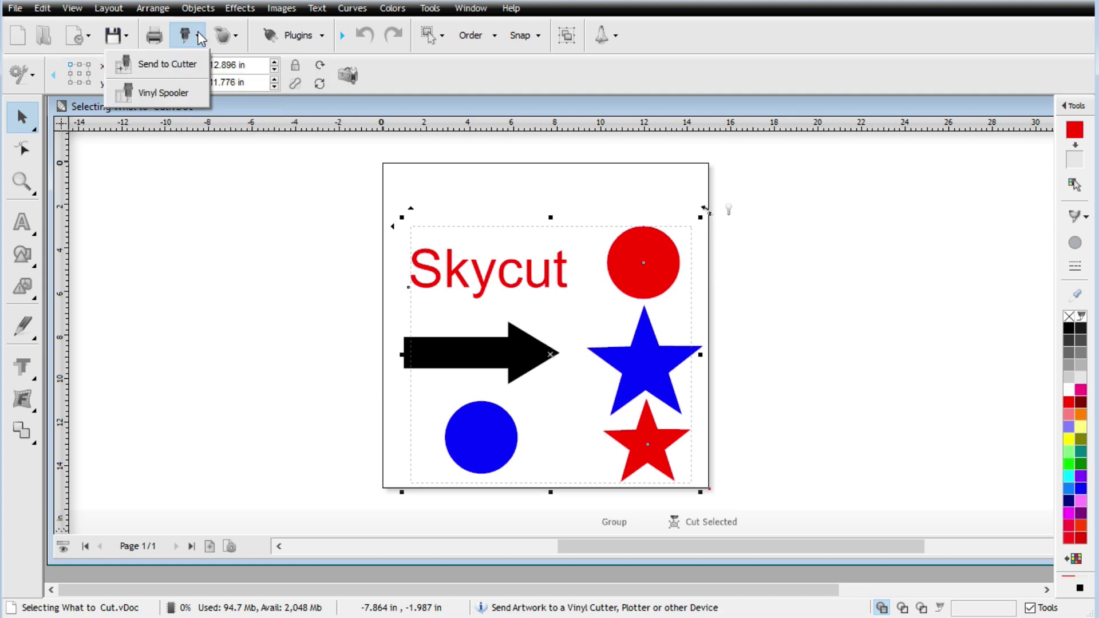
click(172, 65)
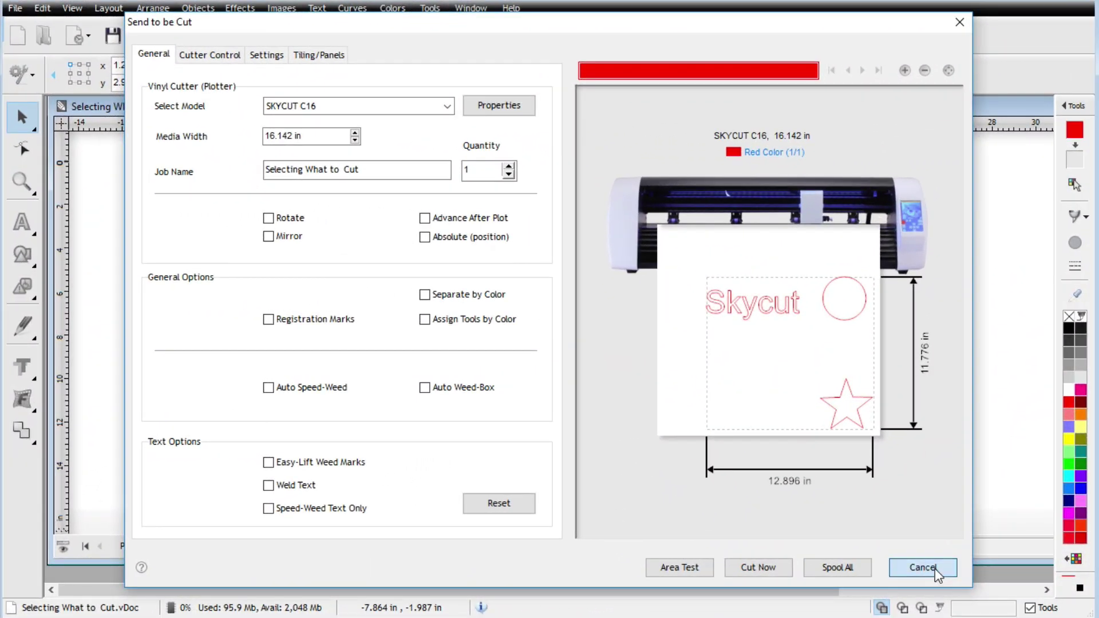
click(936, 568)
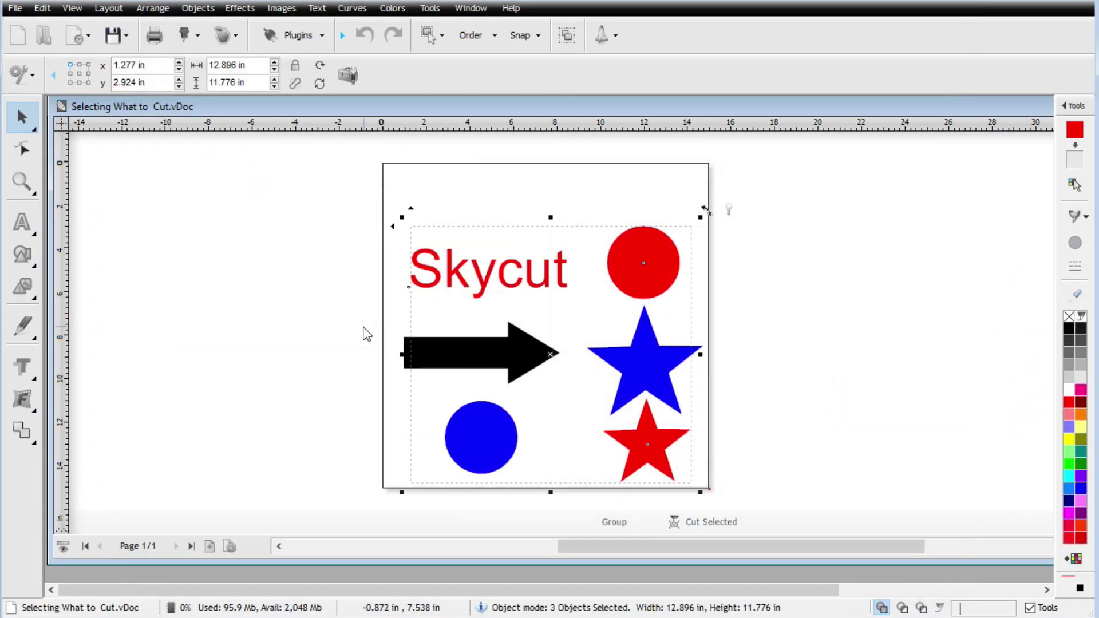
Deselect the red objects, then select all circles and stars with Select by Object Type
click(338, 328)
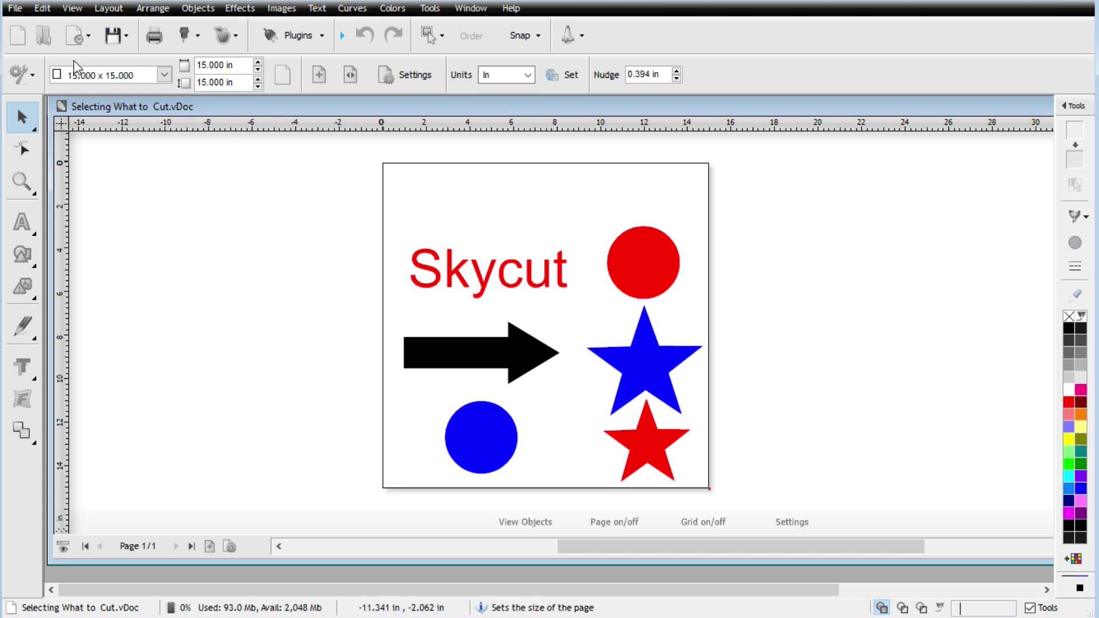
click(43, 8)
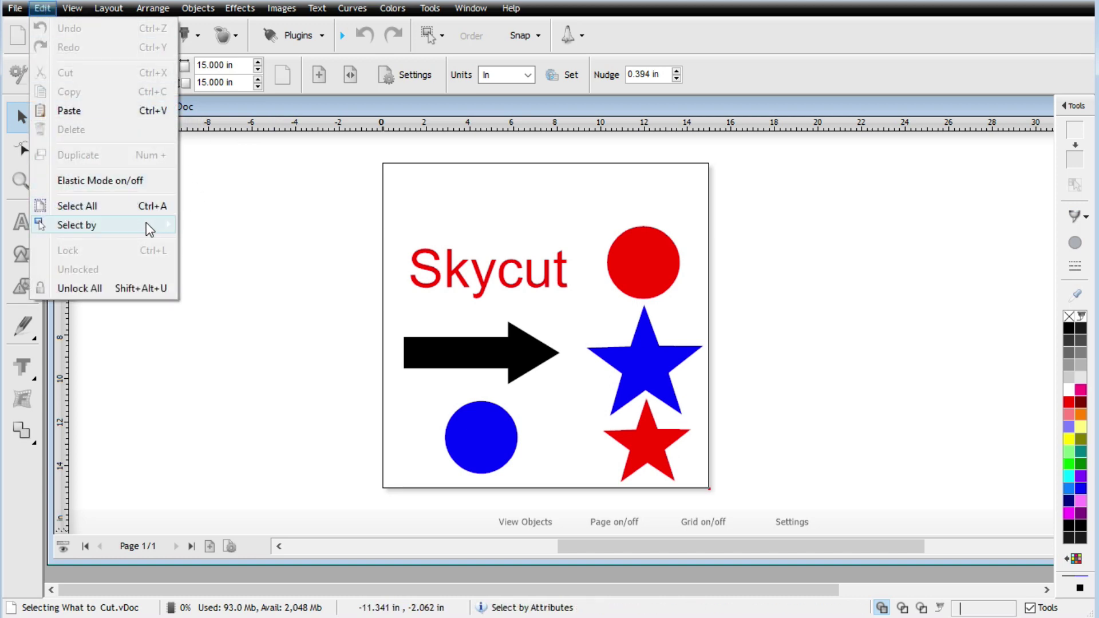
mouse_move(149, 224)
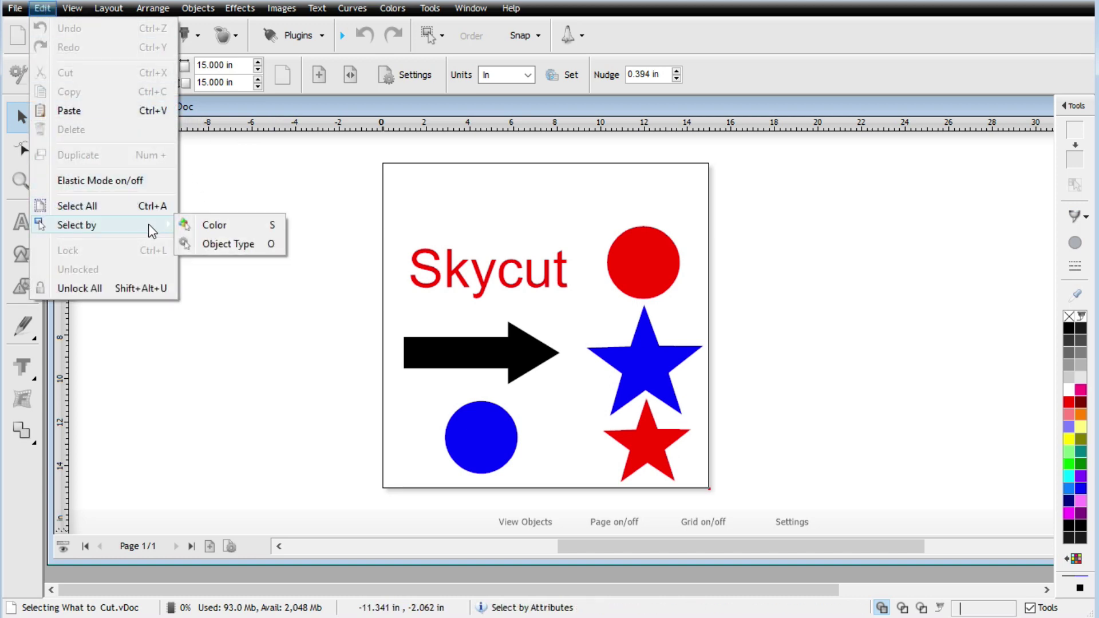
click(221, 246)
click(918, 275)
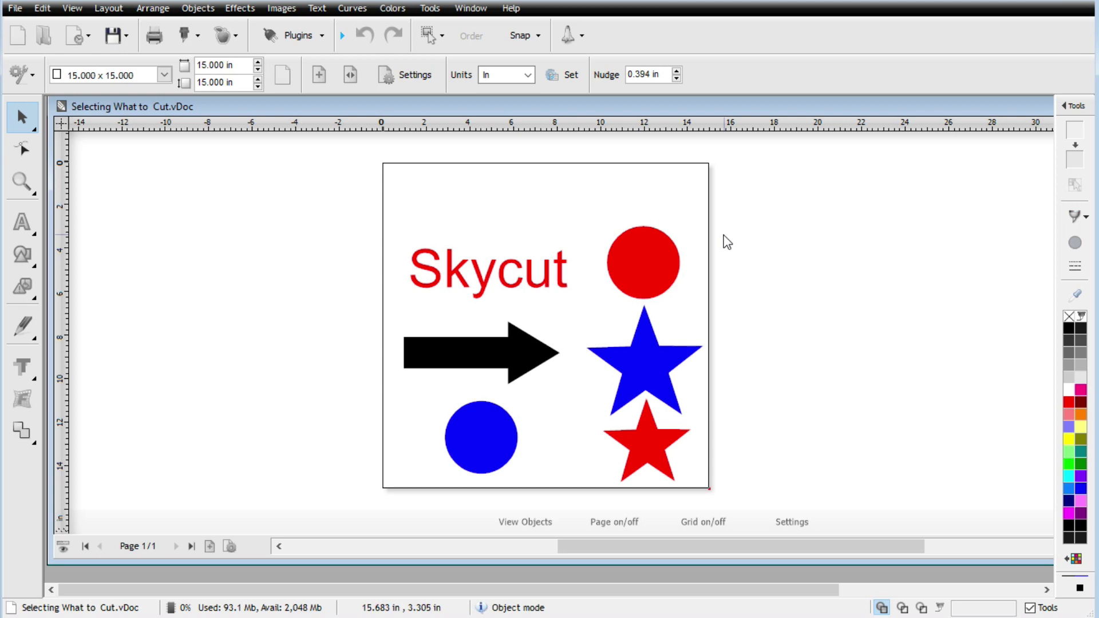
drag(773, 274, 866, 191)
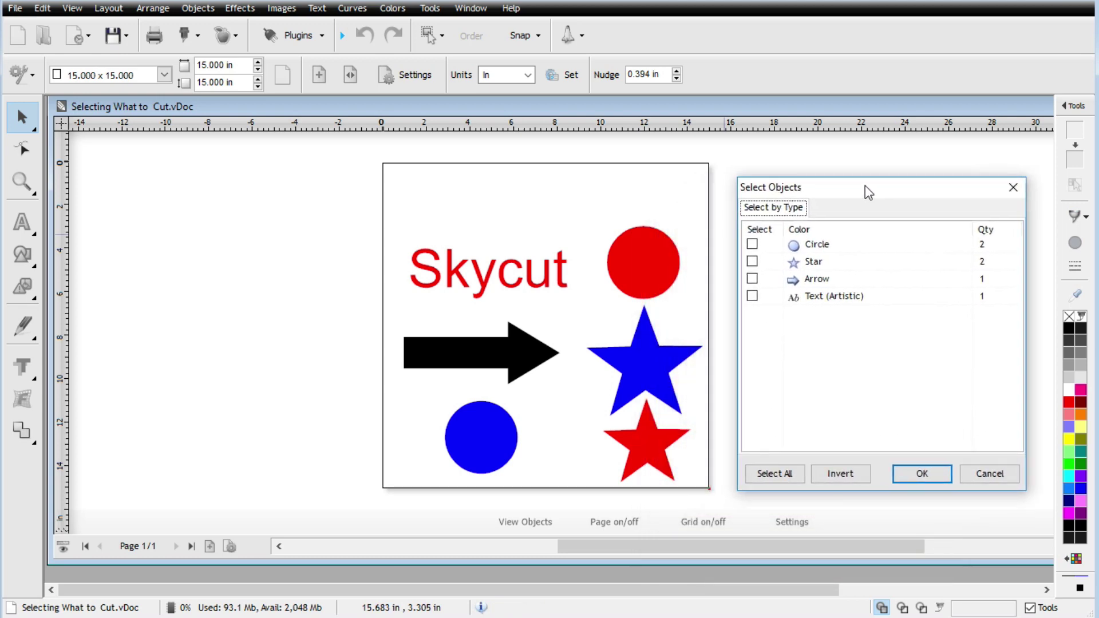
click(749, 243)
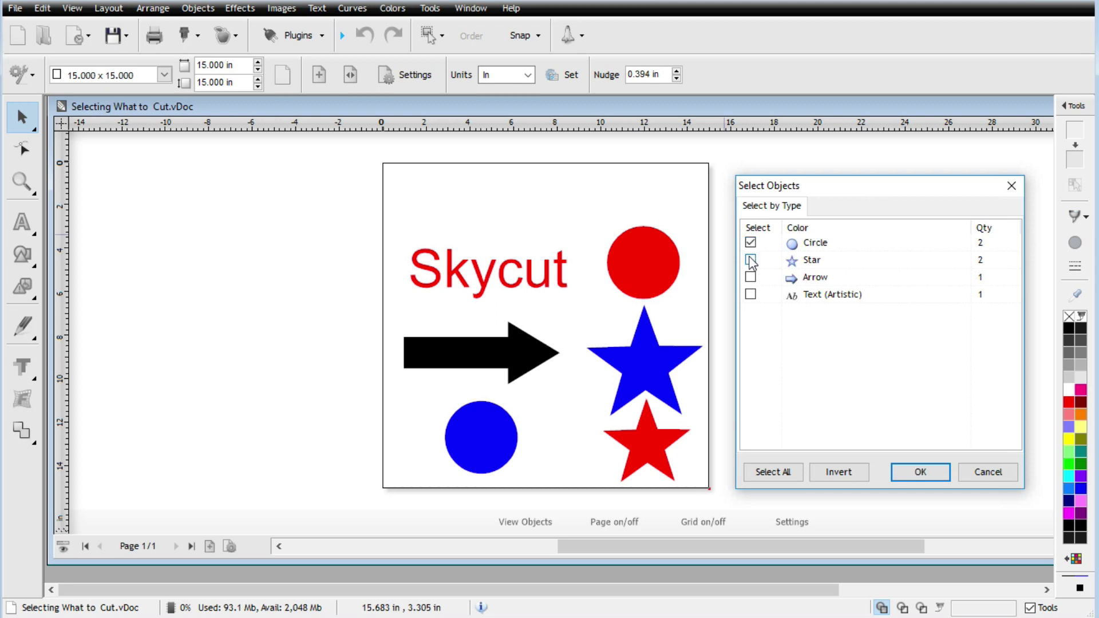
click(750, 261)
click(920, 472)
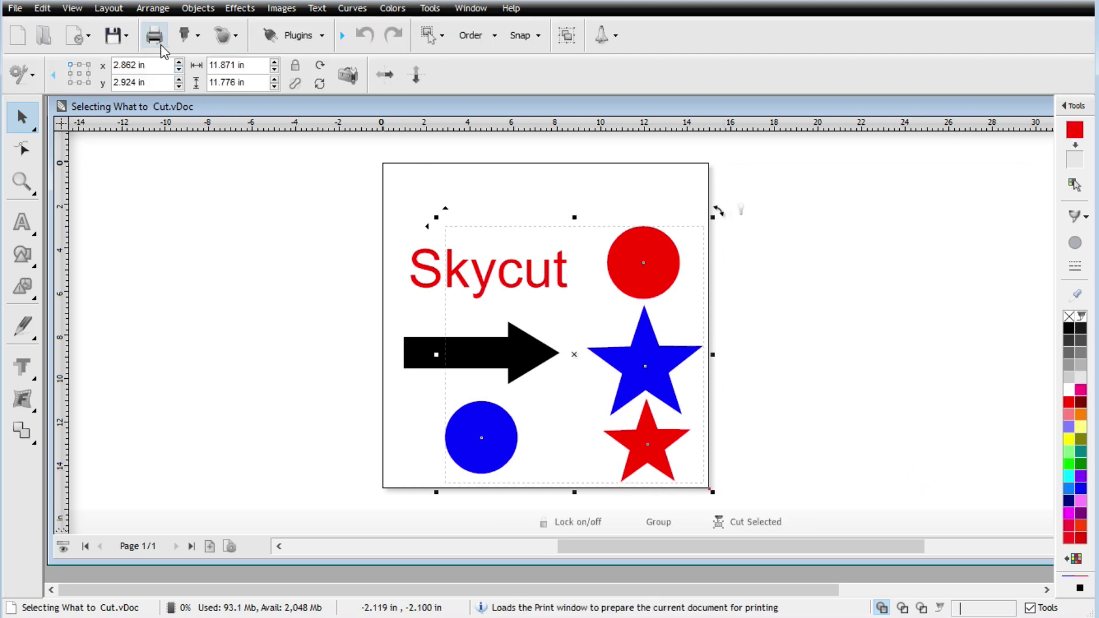
click(197, 36)
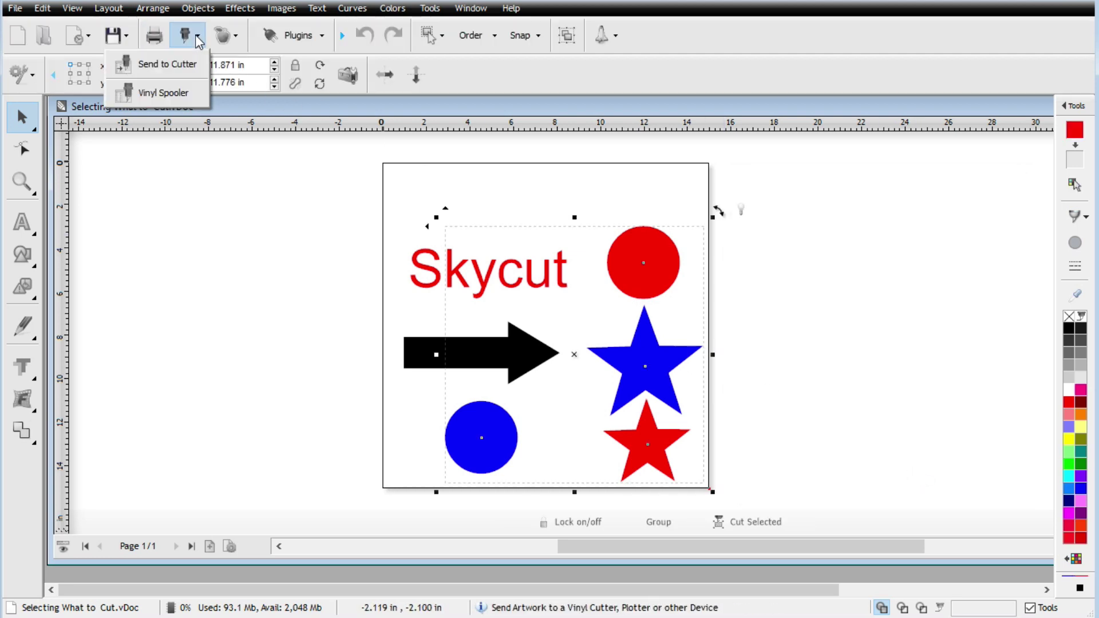
click(175, 67)
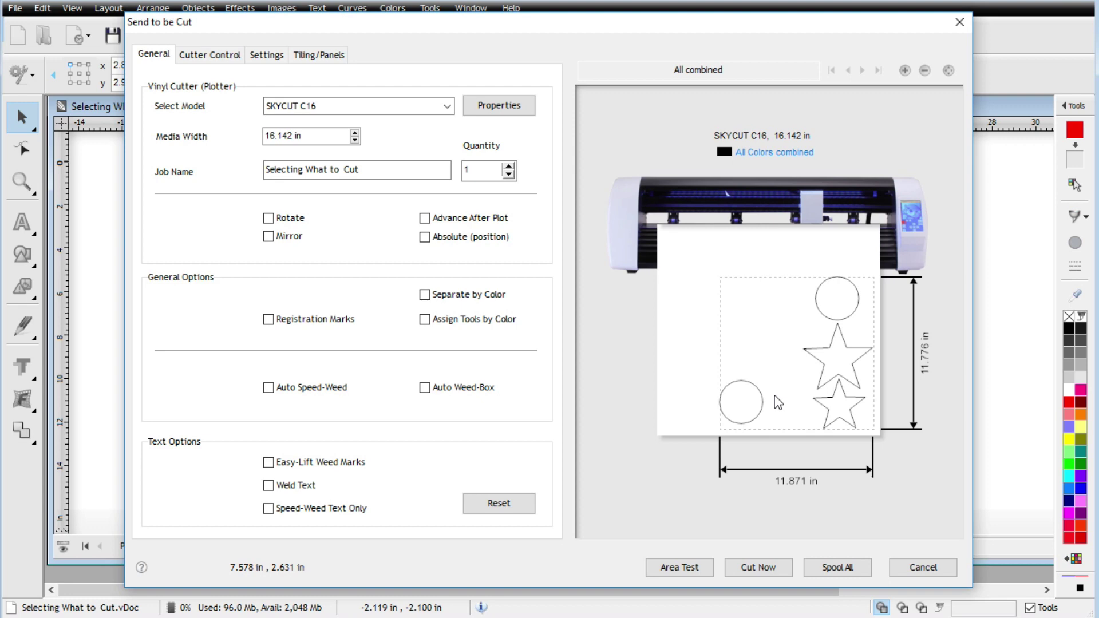
click(960, 22)
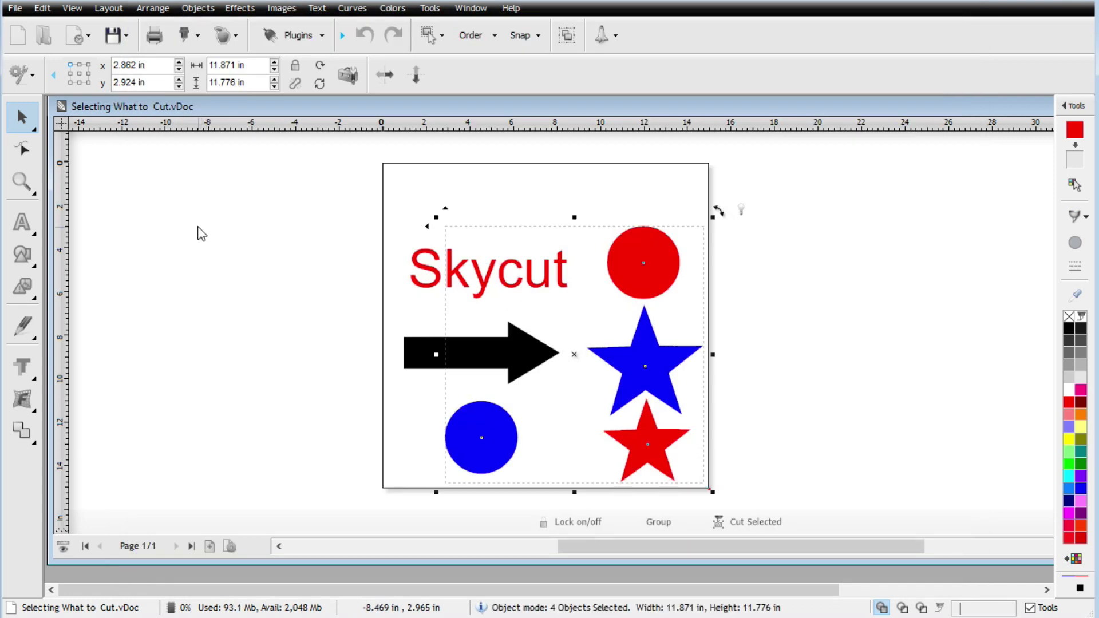
Check the Select tool's extra options, then deselect all shapes on the page
click(439, 37)
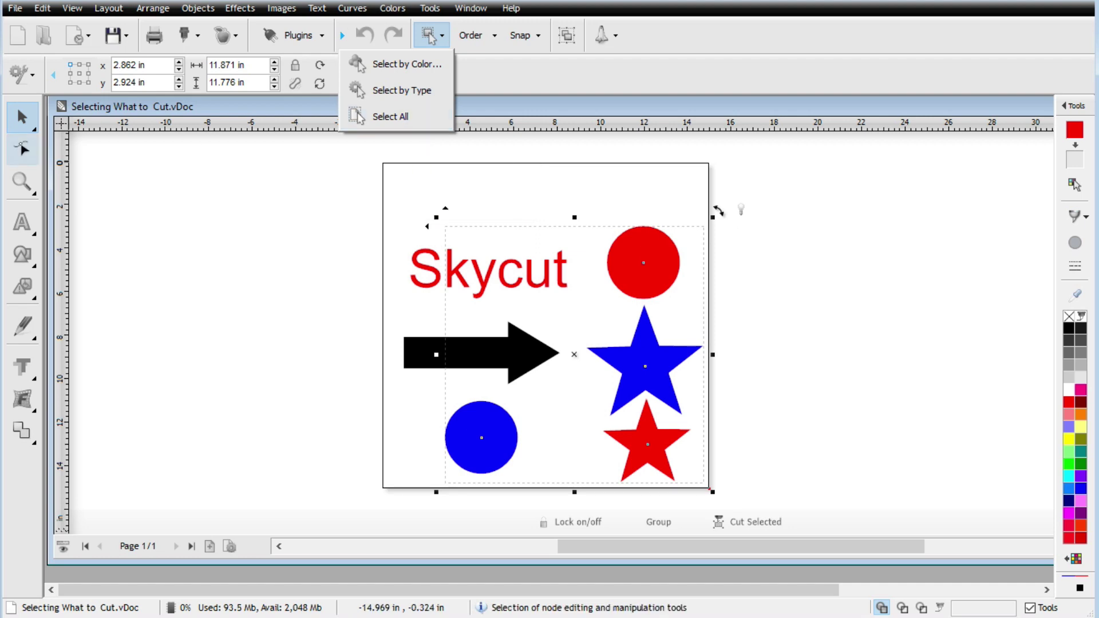
click(277, 339)
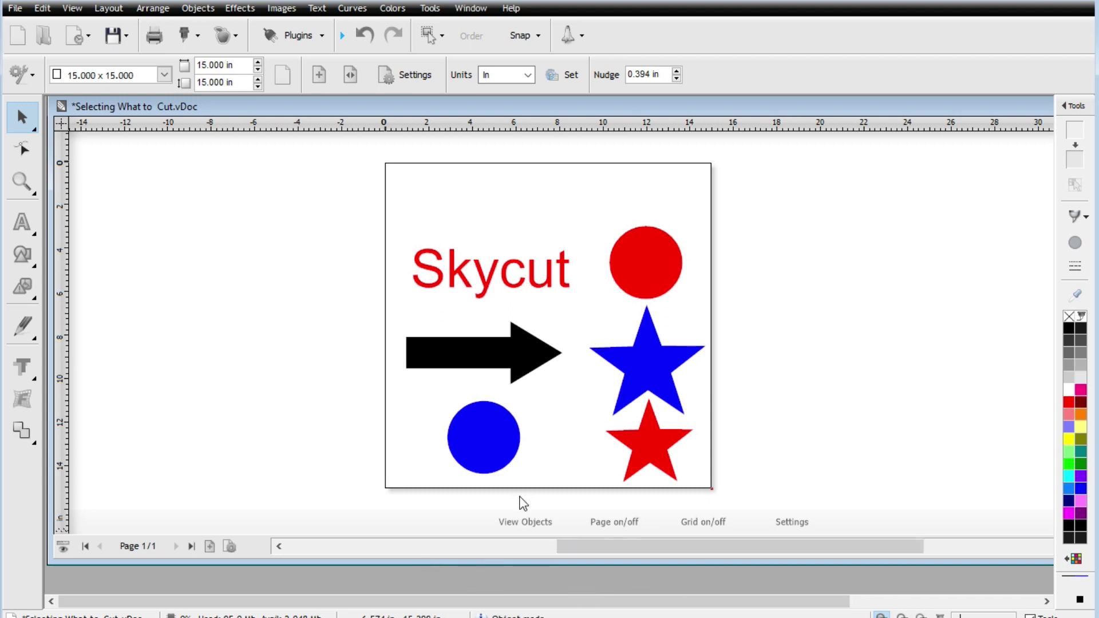
Show the Objects list in the Pages/Objects docker and select the Arrow entry
drag(429, 604, 614, 602)
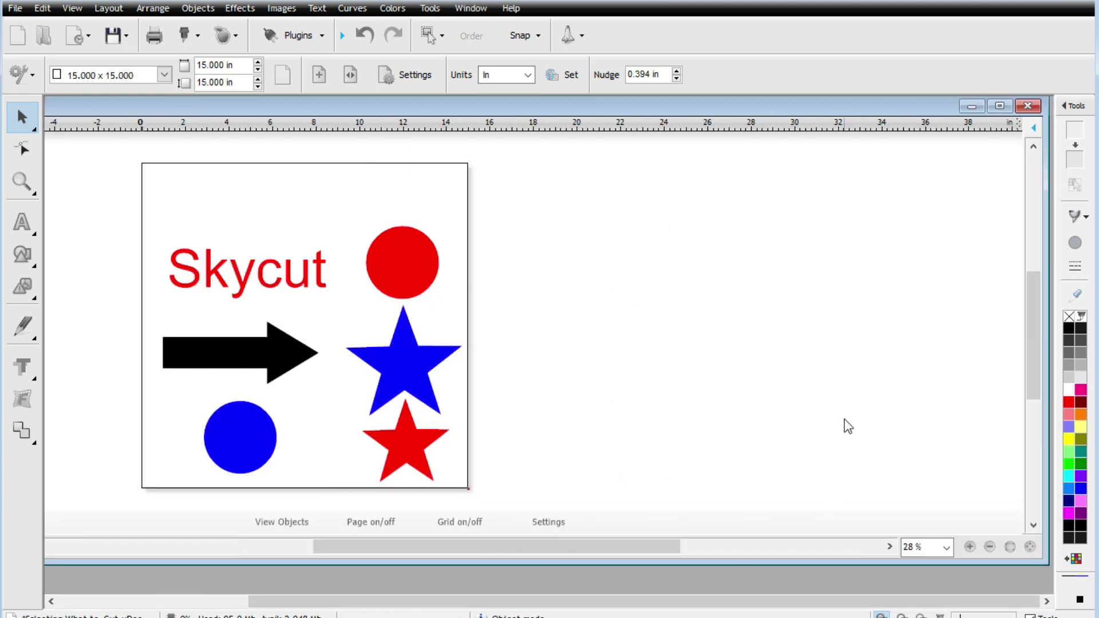
click(1035, 129)
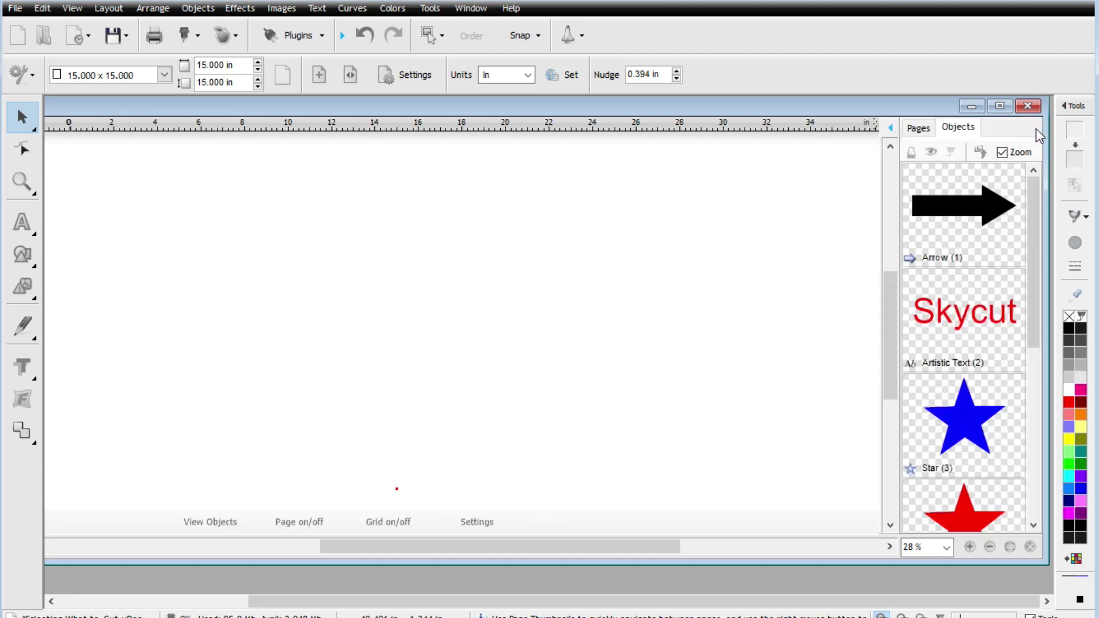
click(918, 128)
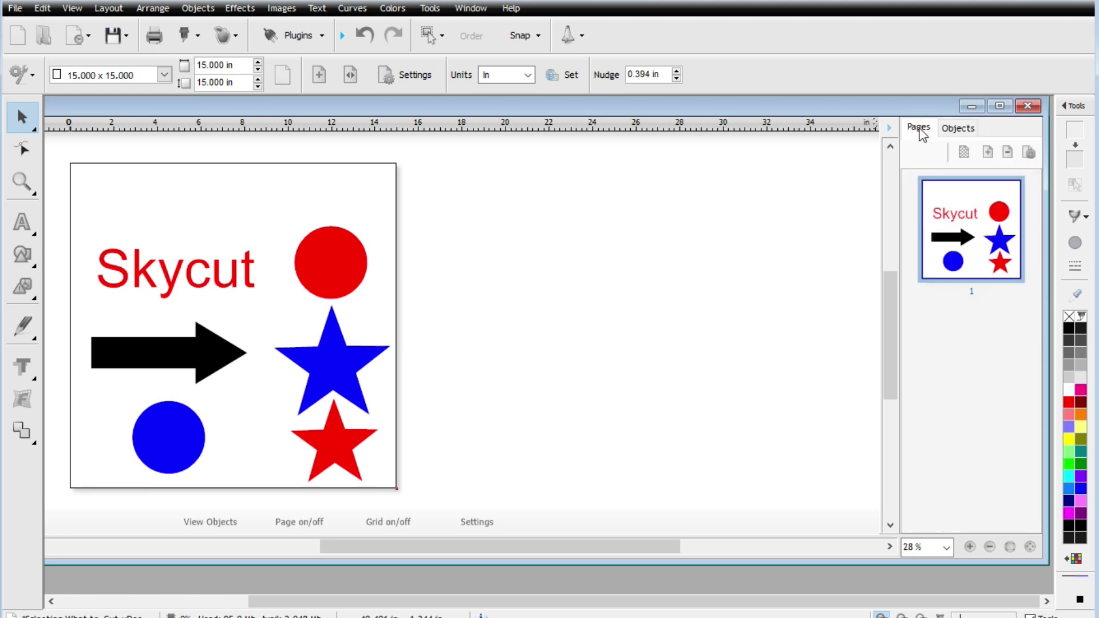
click(958, 129)
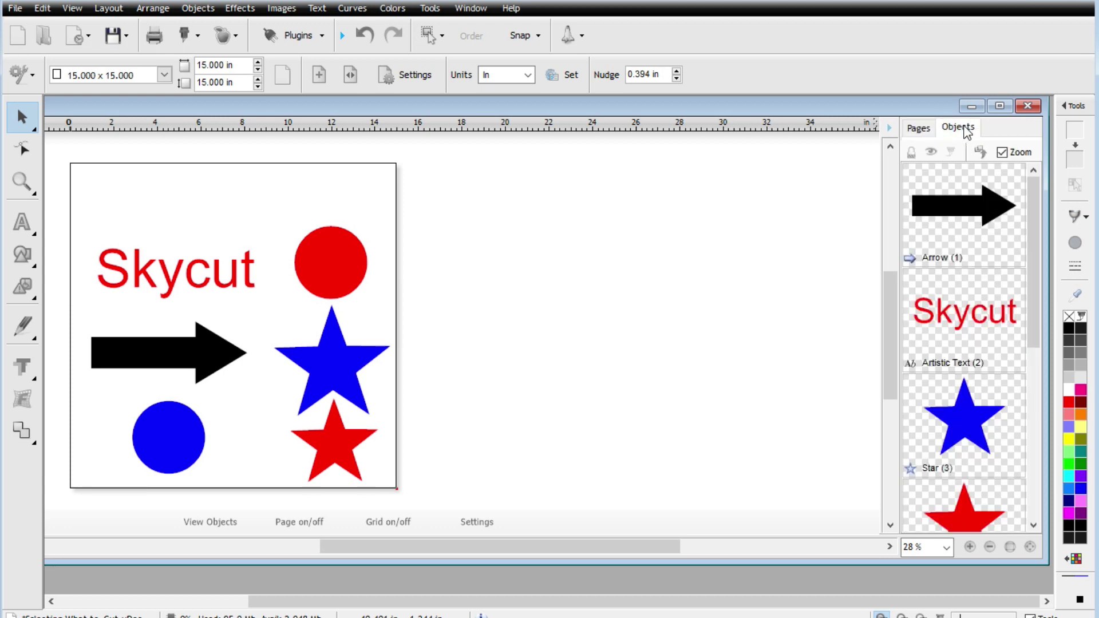
click(967, 219)
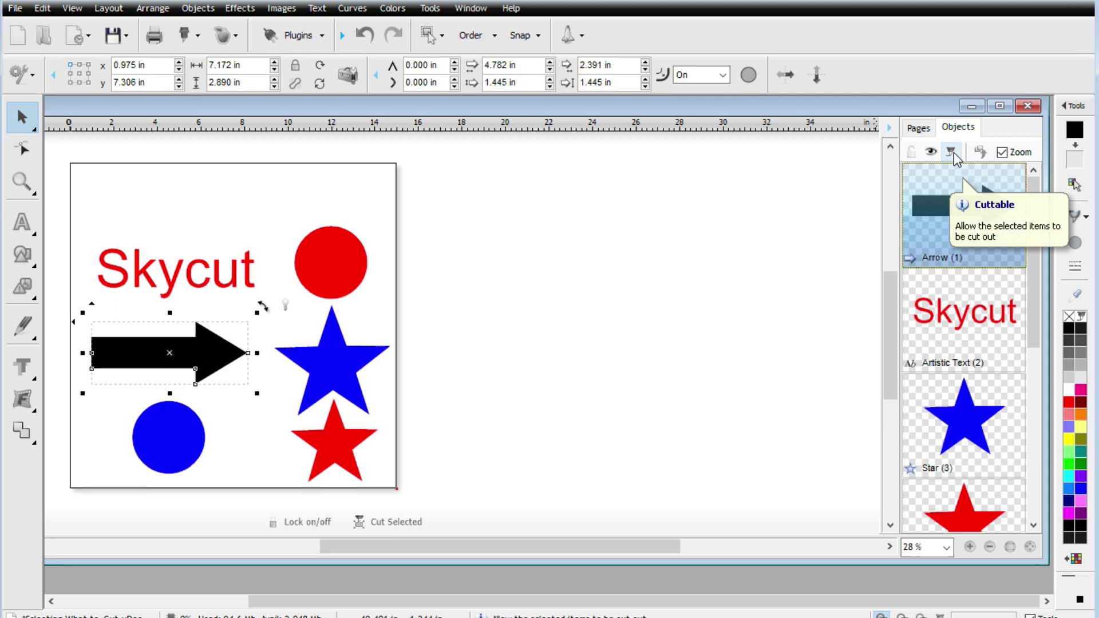
Mark the arrow not cuttable and confirm the cut preview leaves it out
click(953, 154)
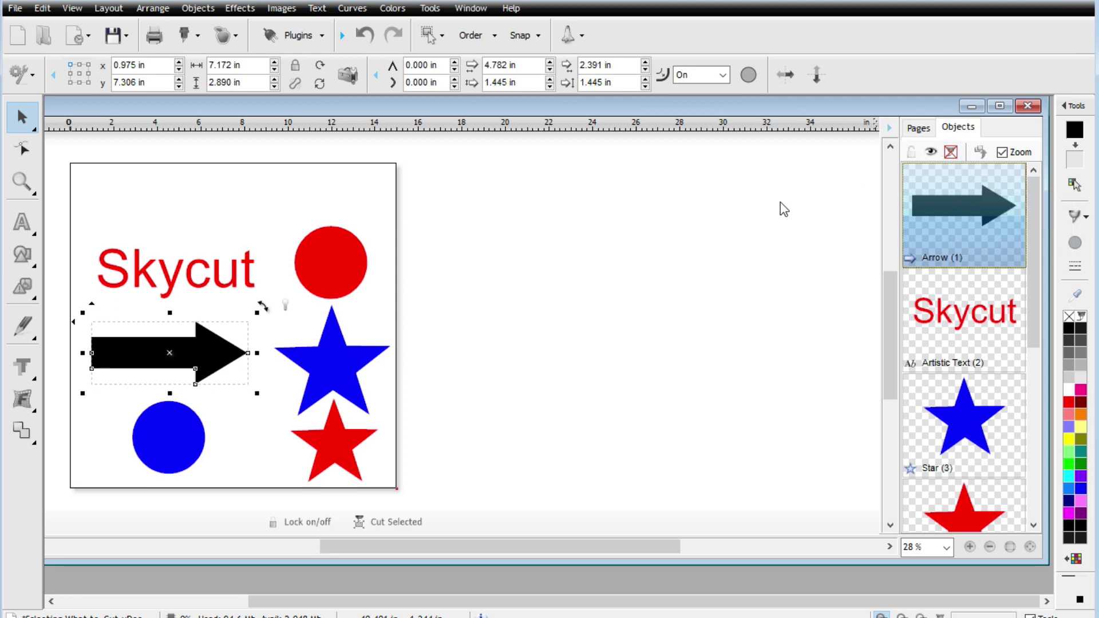
click(532, 258)
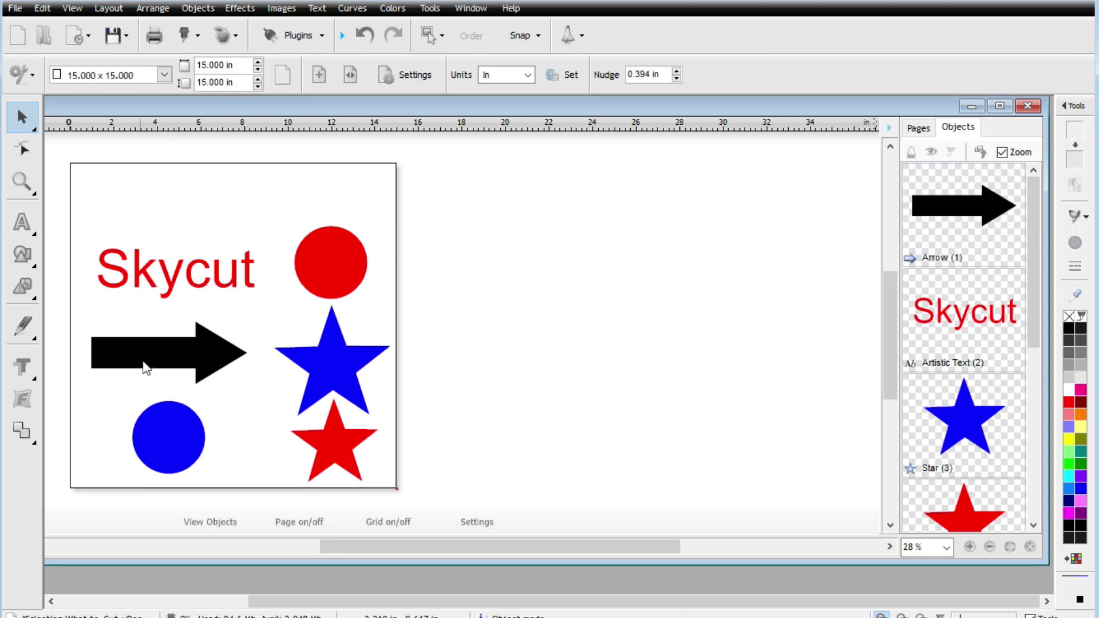
click(186, 37)
click(178, 66)
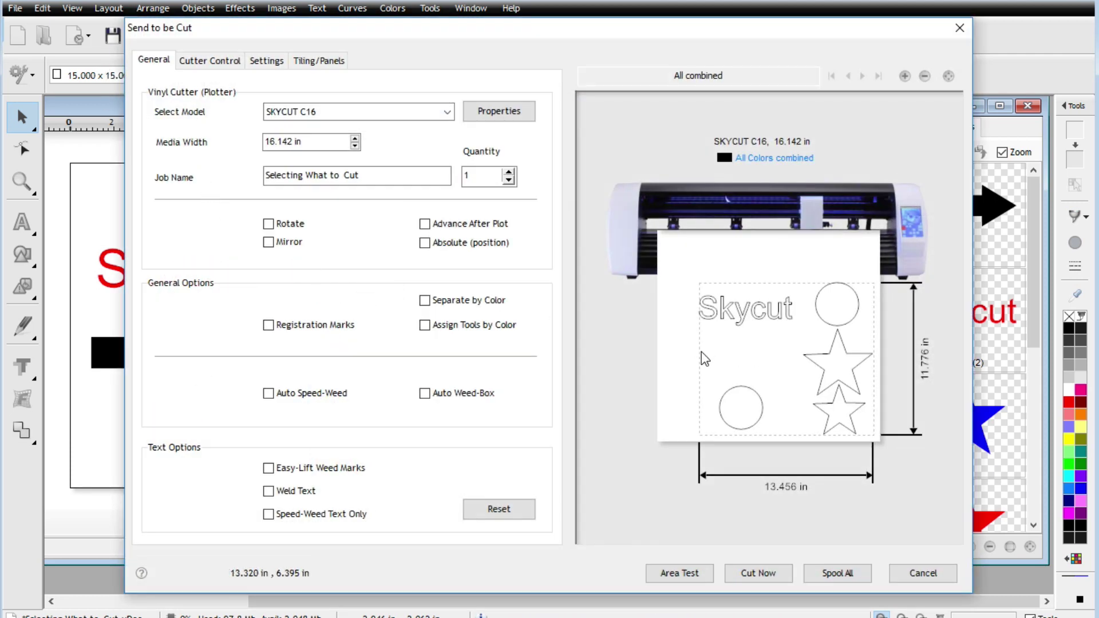
click(934, 575)
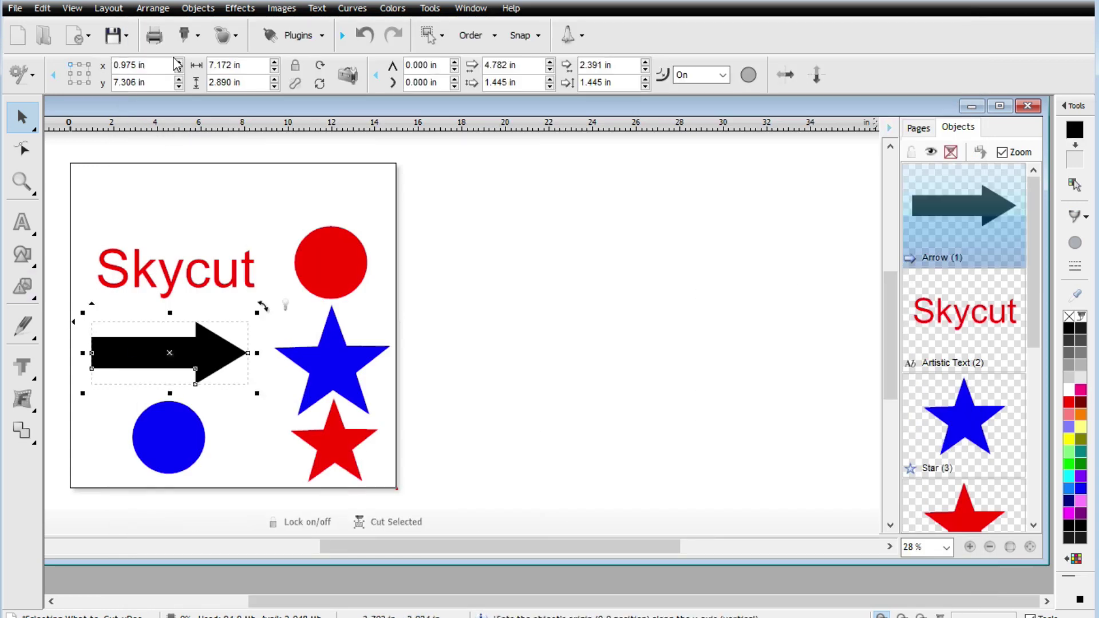
Try sending the arrow alone to the cutter and dismiss the 'Nothing to cut!' message
click(193, 35)
click(177, 58)
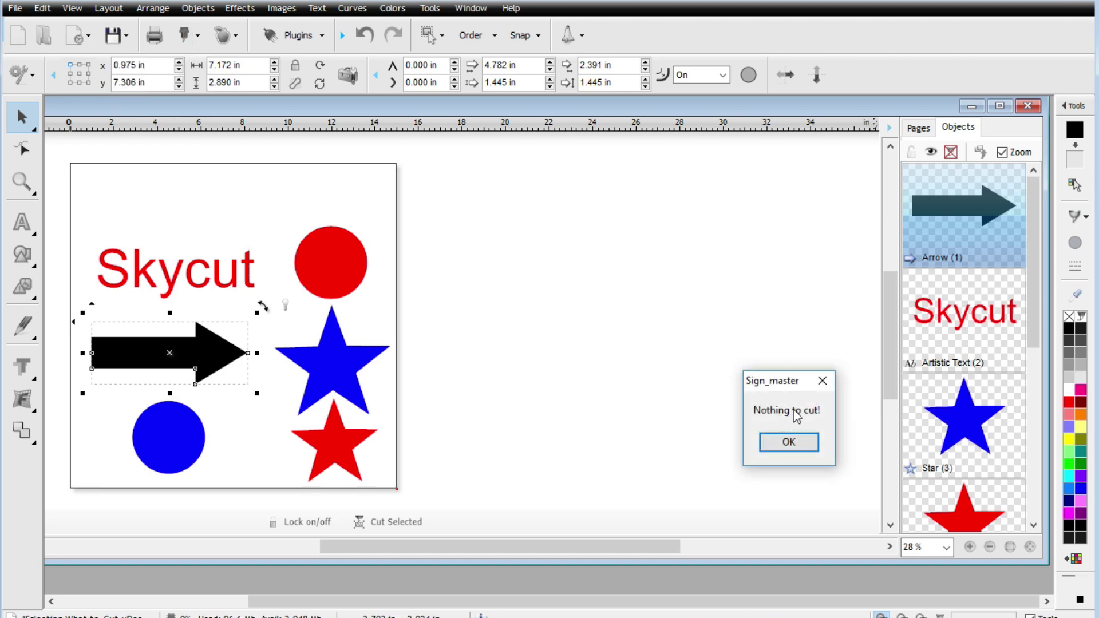
click(822, 381)
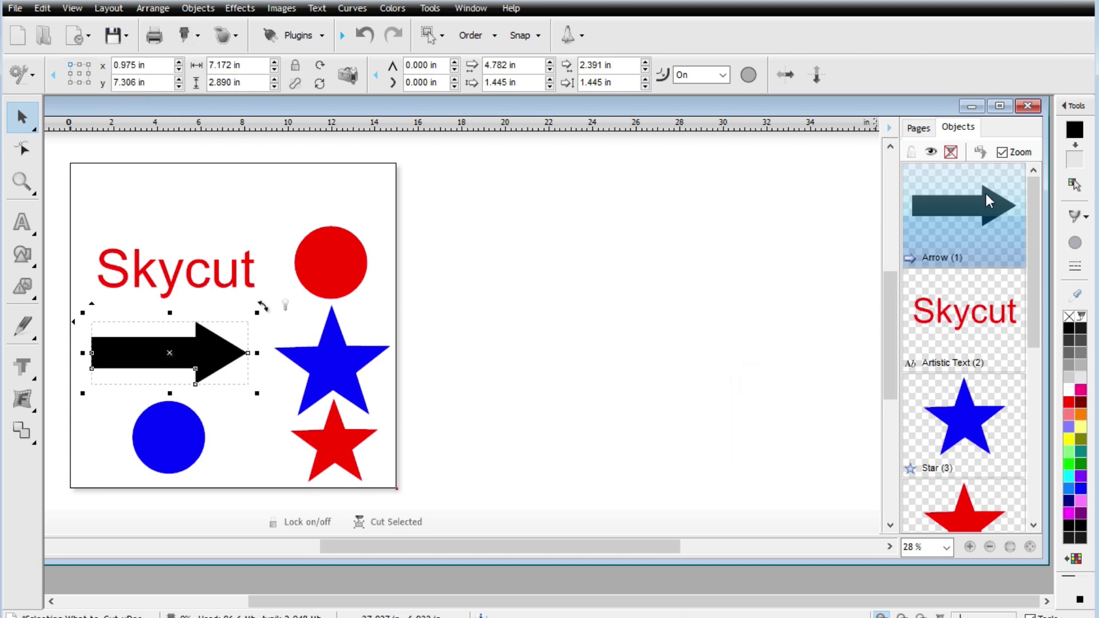
Toggle Cuttable for the arrow in the Objects docker to re-enable cutting
click(951, 152)
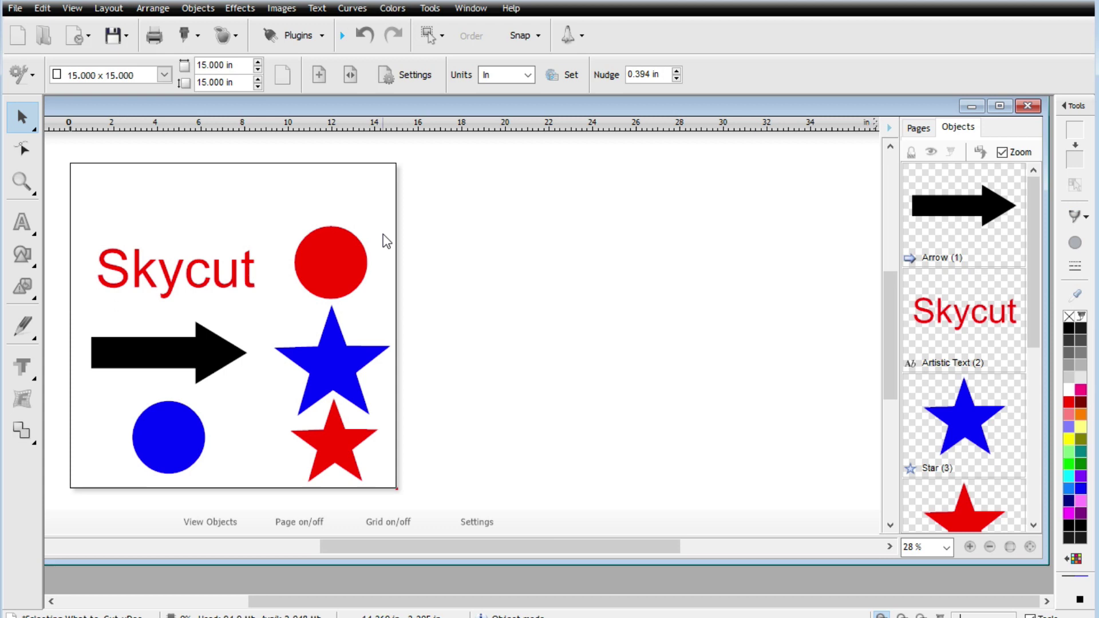
In Send to Cutter, turn on Separate by Color and preview the Black, Red and Blue passes from the dropdown
click(187, 42)
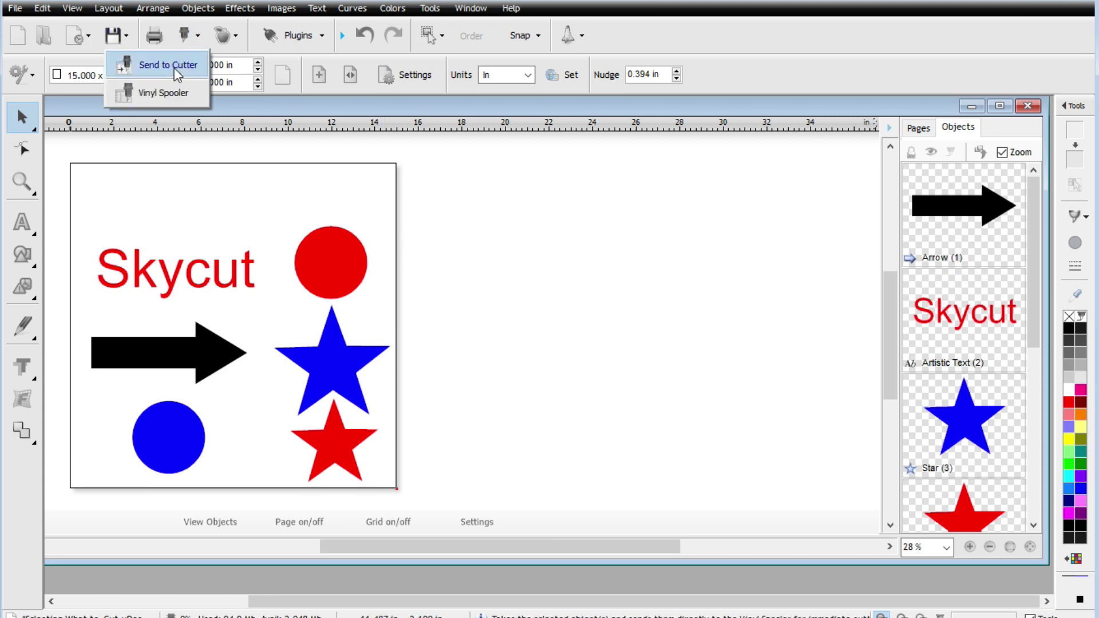
click(174, 68)
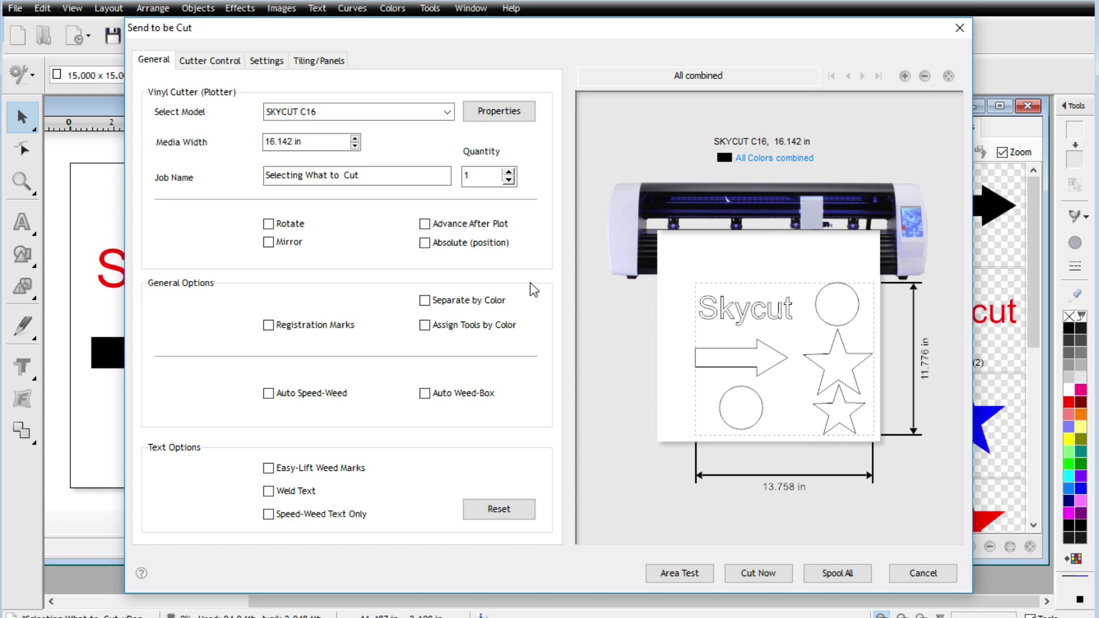
click(426, 302)
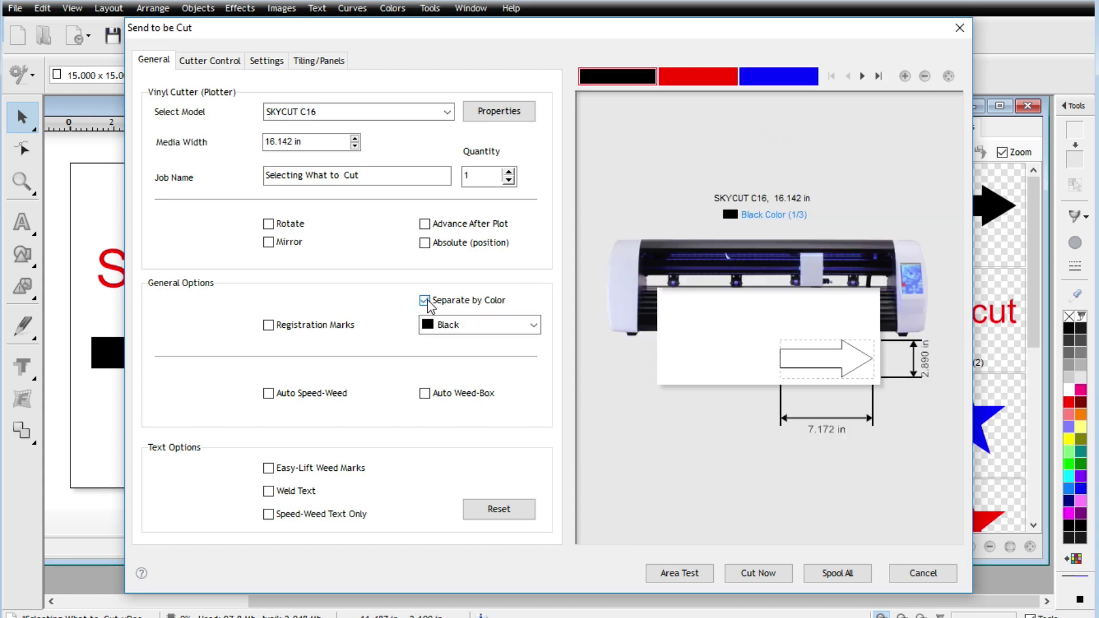
click(532, 324)
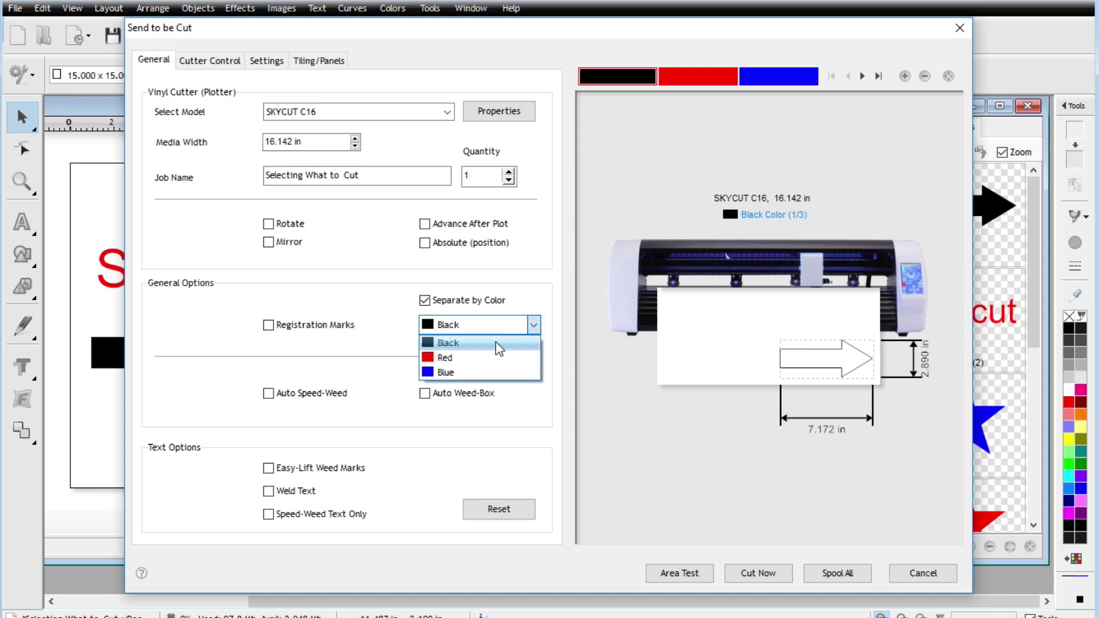
click(500, 344)
click(533, 325)
click(480, 358)
click(524, 325)
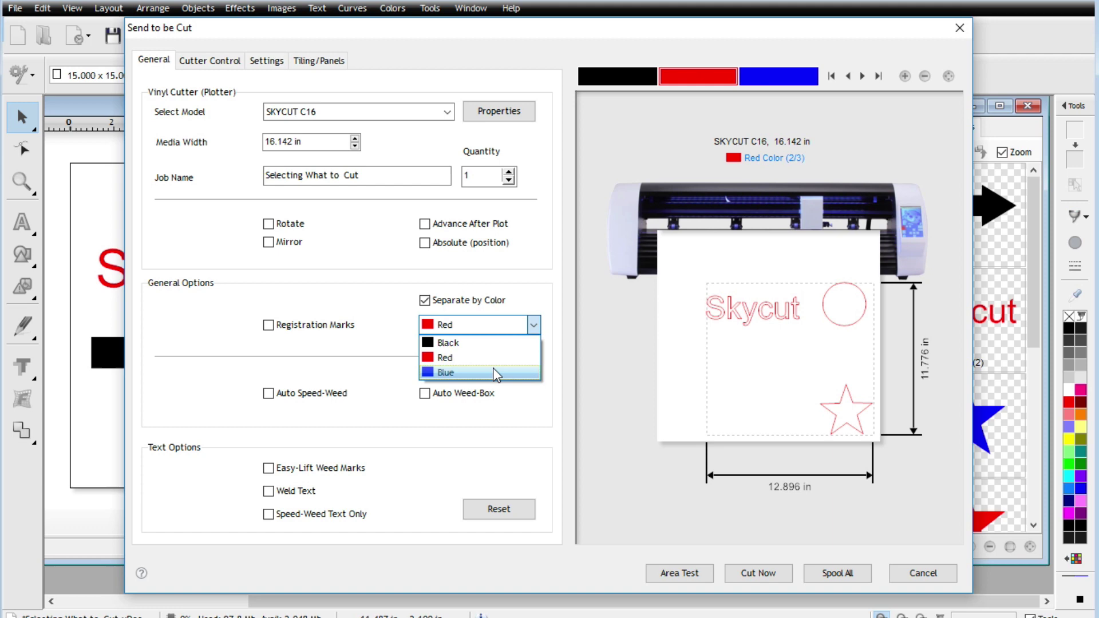
click(497, 372)
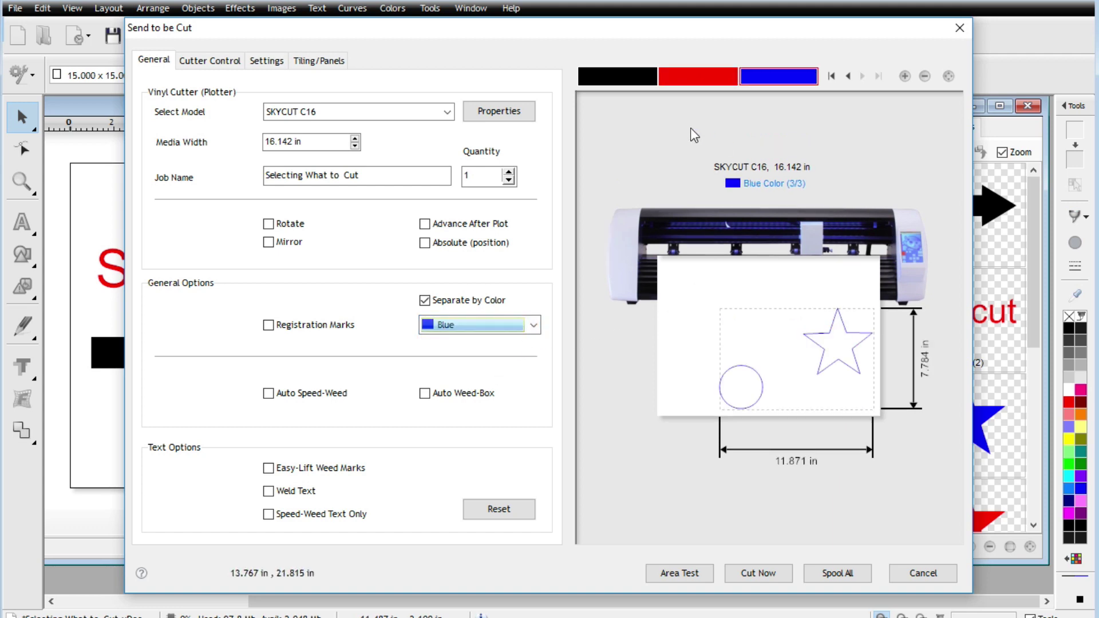
Switch between the Black, Red and Blue passes using the colour bar
click(632, 84)
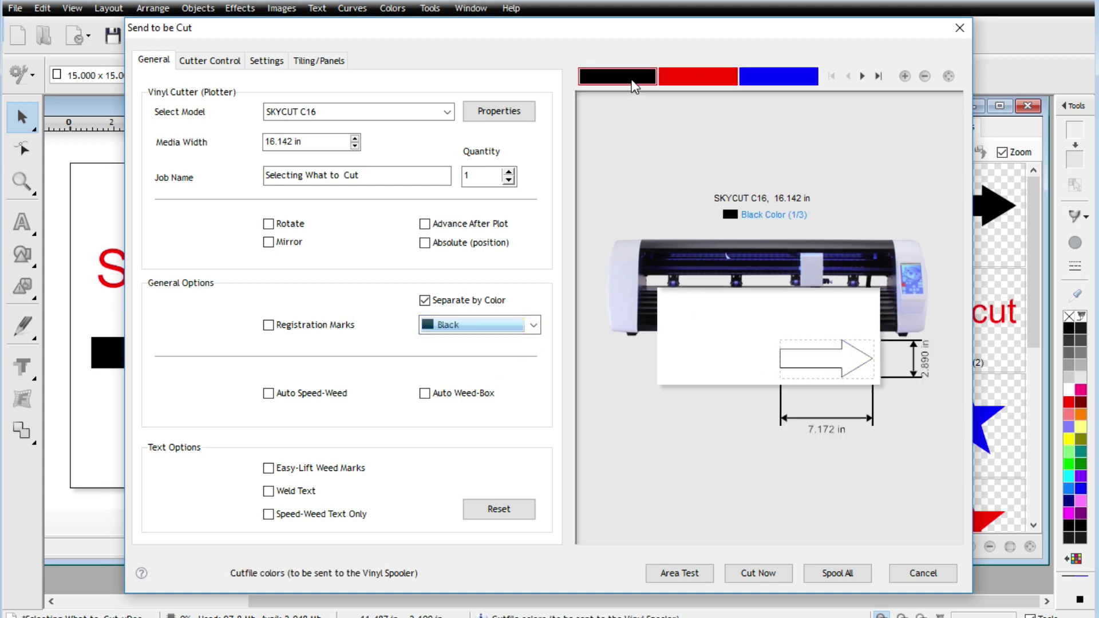
click(699, 79)
click(750, 77)
click(708, 78)
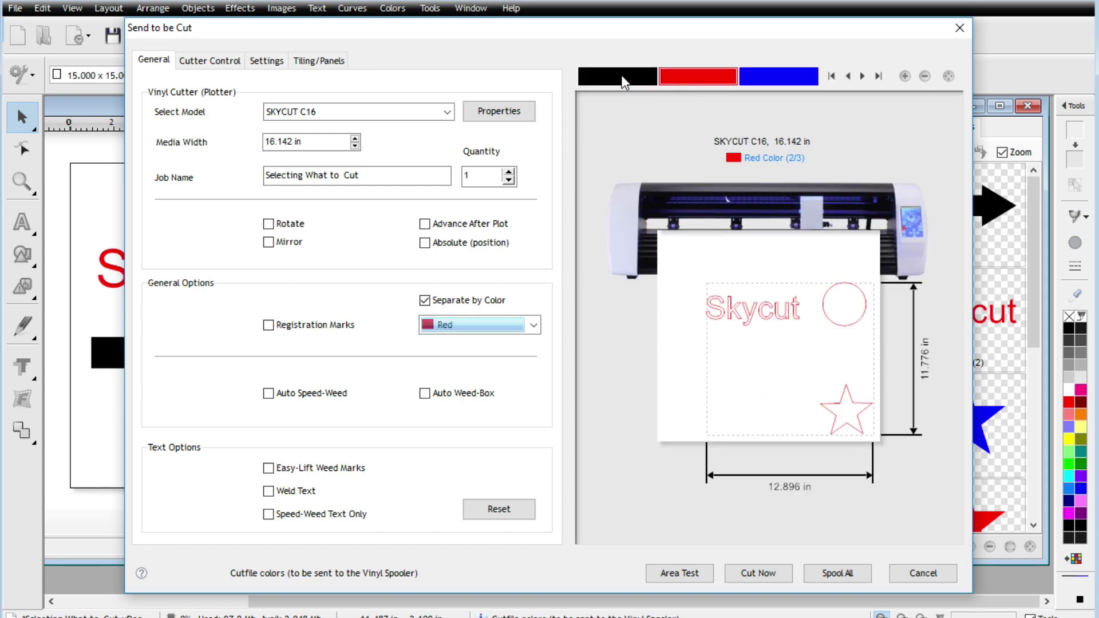
click(625, 80)
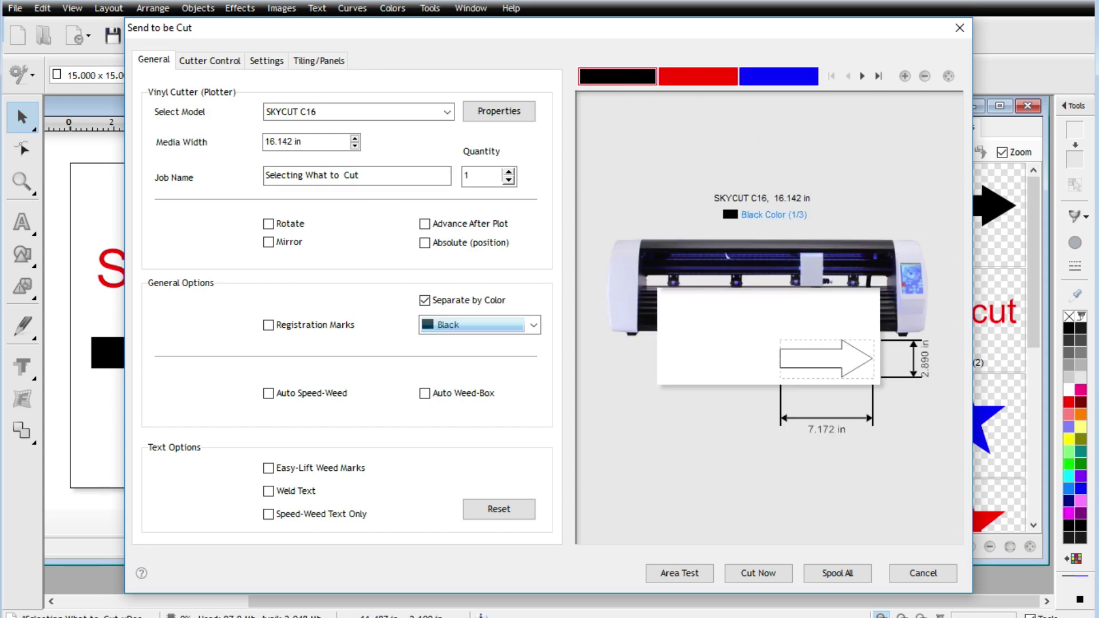